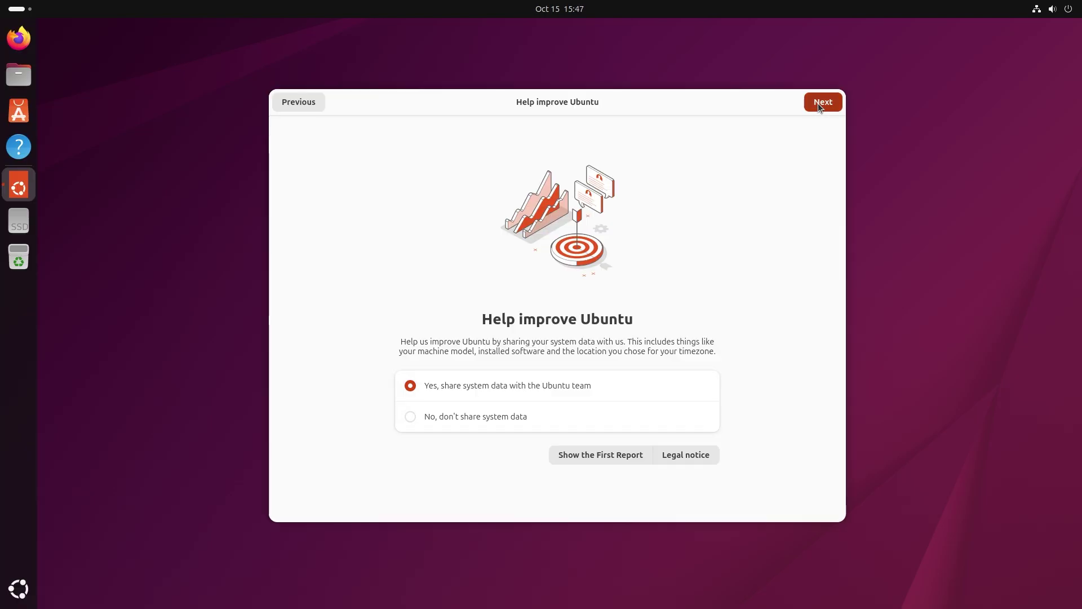
- Continue past the Help improve Ubuntu page once file copying finishes
click(817, 104)
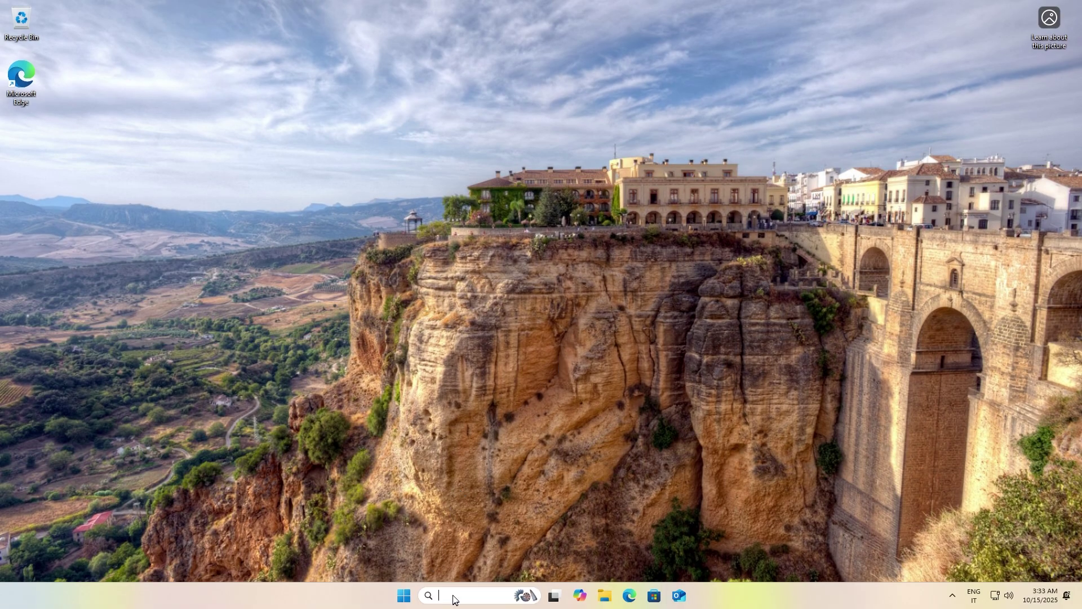
- In Control Panel's Power Options, unlock the unavailable settings under Choose what the power button does
click(454, 590)
text(control panel)
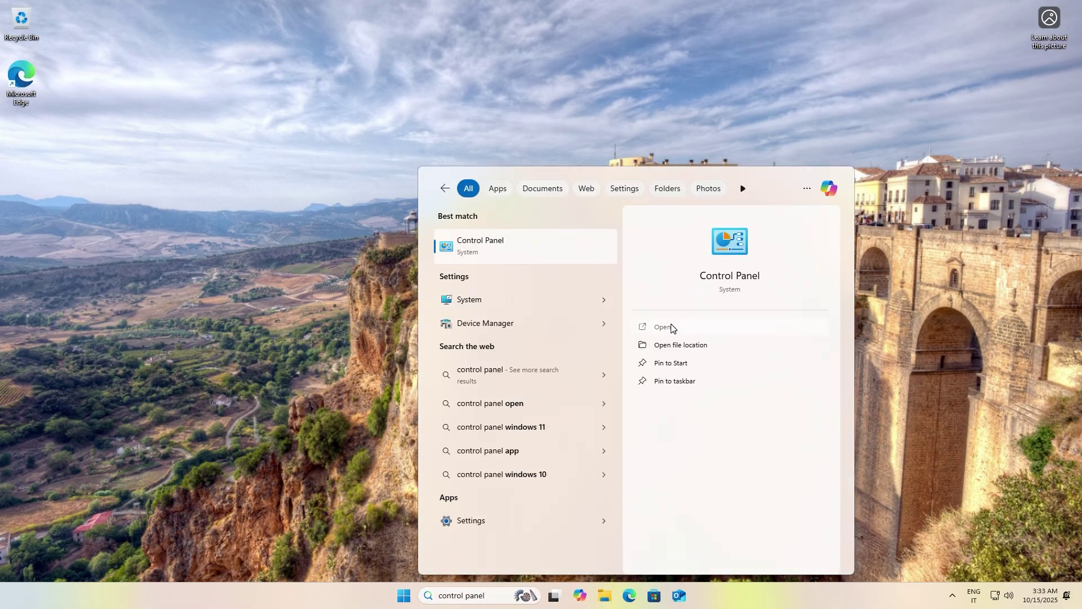
click(671, 326)
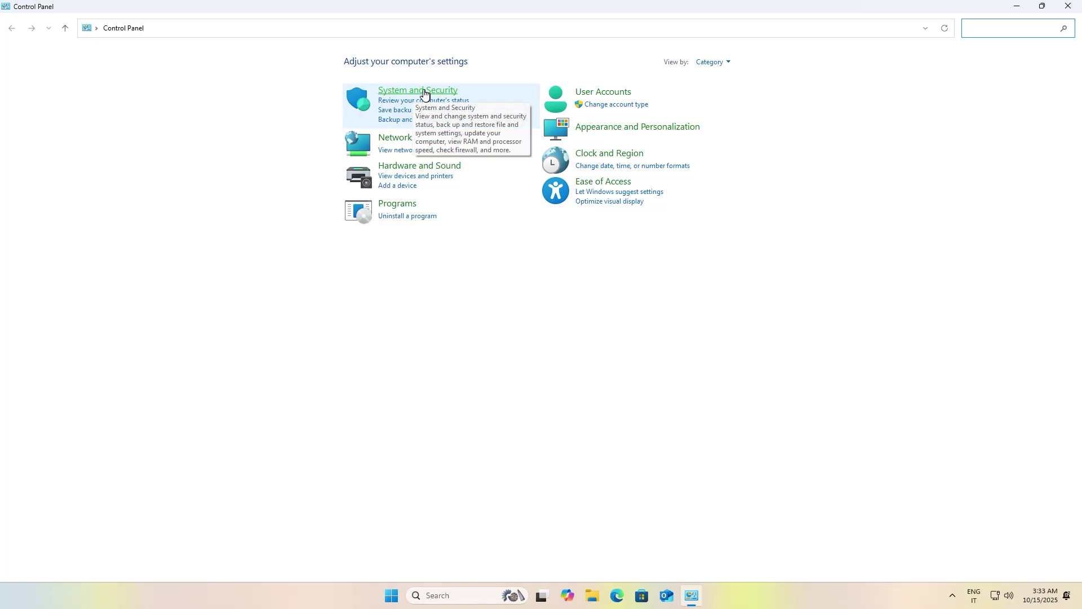
click(424, 93)
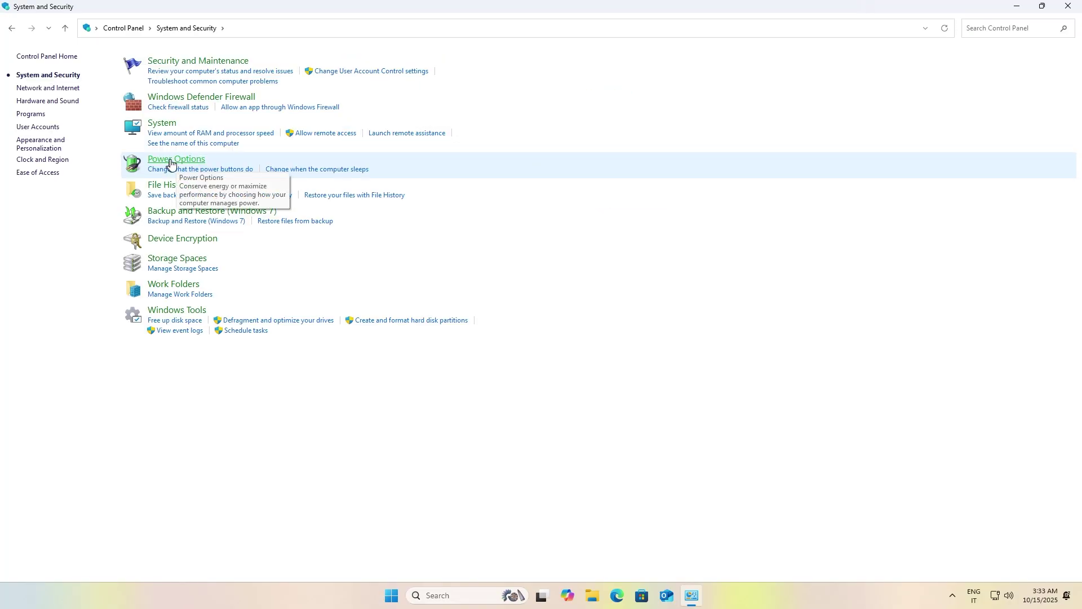
click(172, 162)
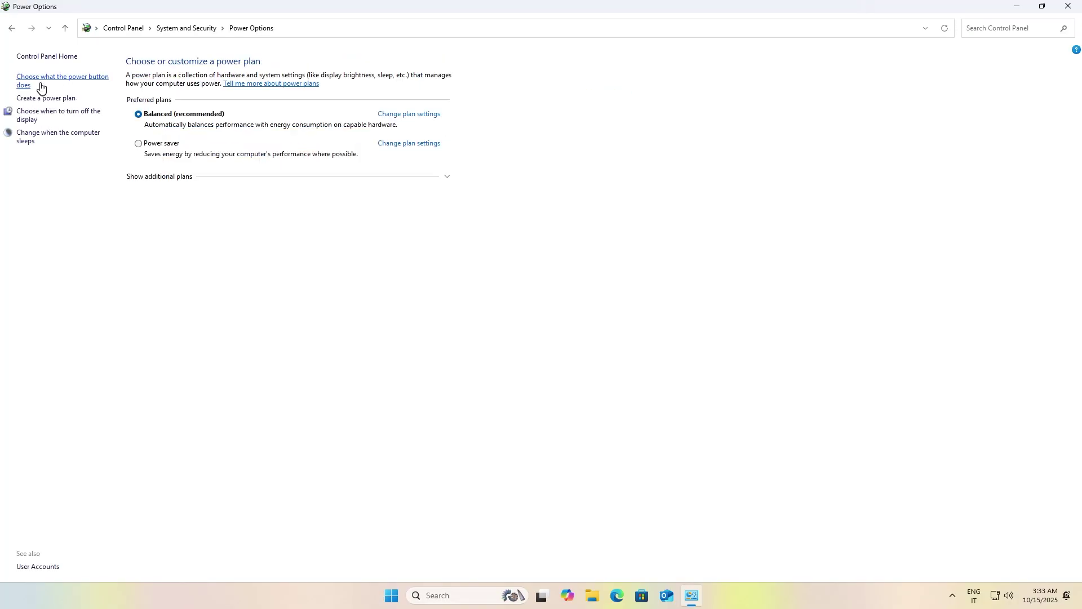
click(74, 79)
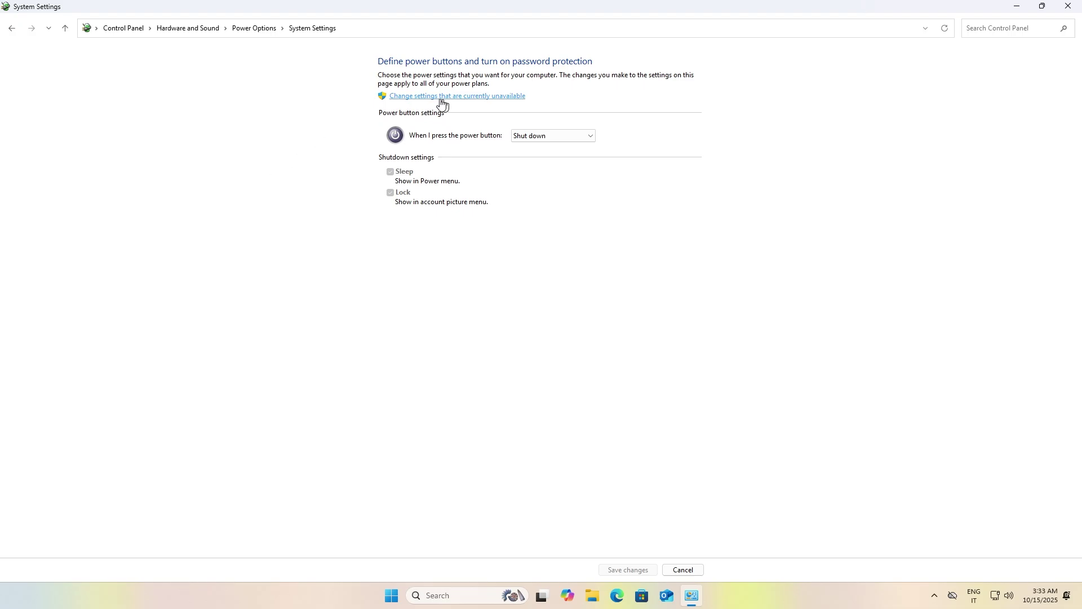
click(466, 101)
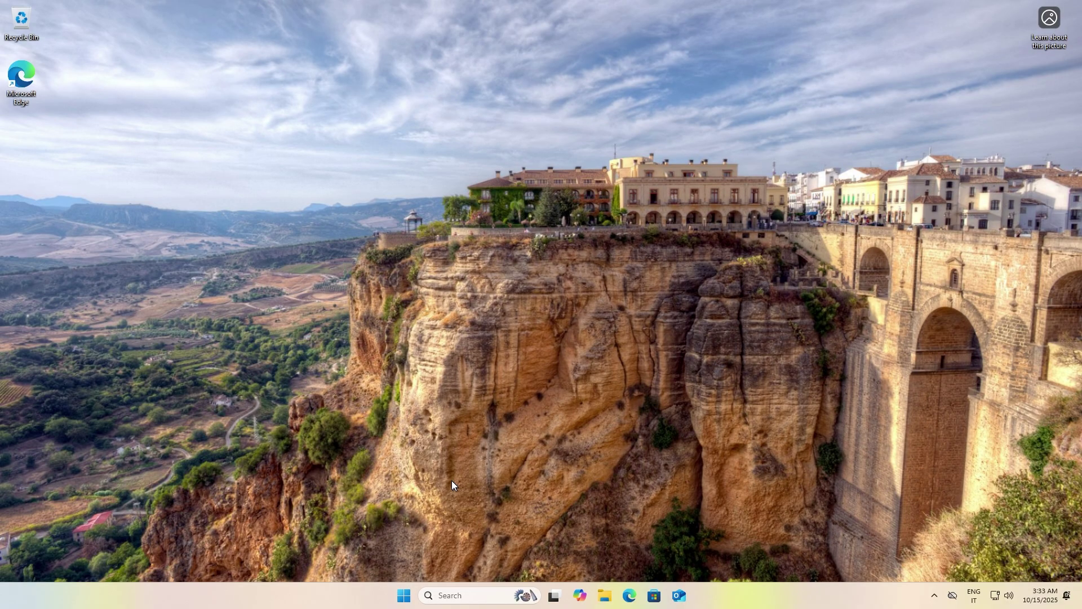
- Switch Device encryption off under Settings > Privacy & security and confirm Turn off
key(super)
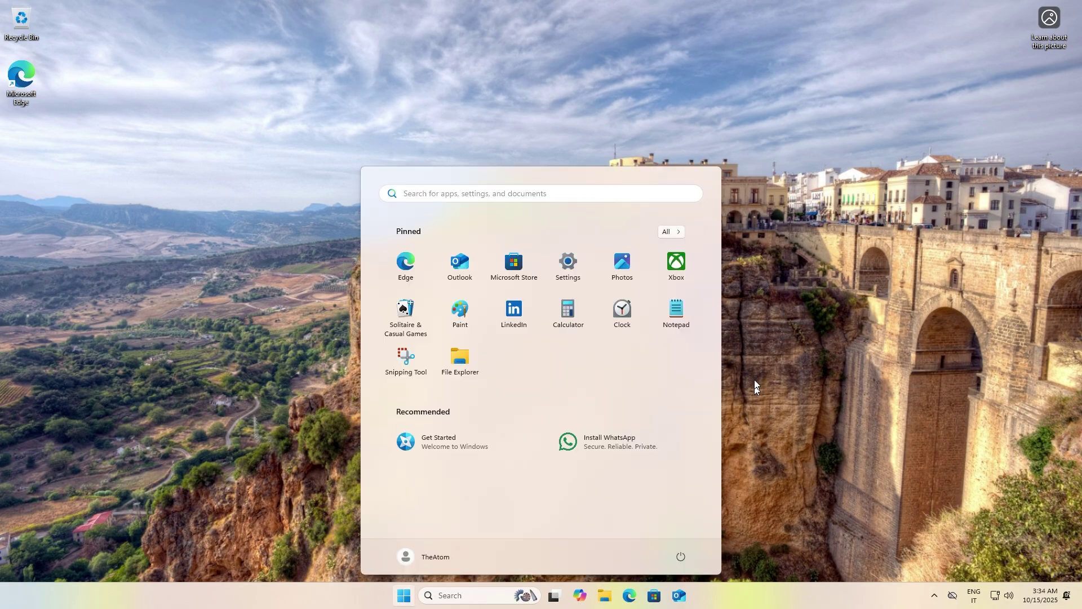
click(567, 268)
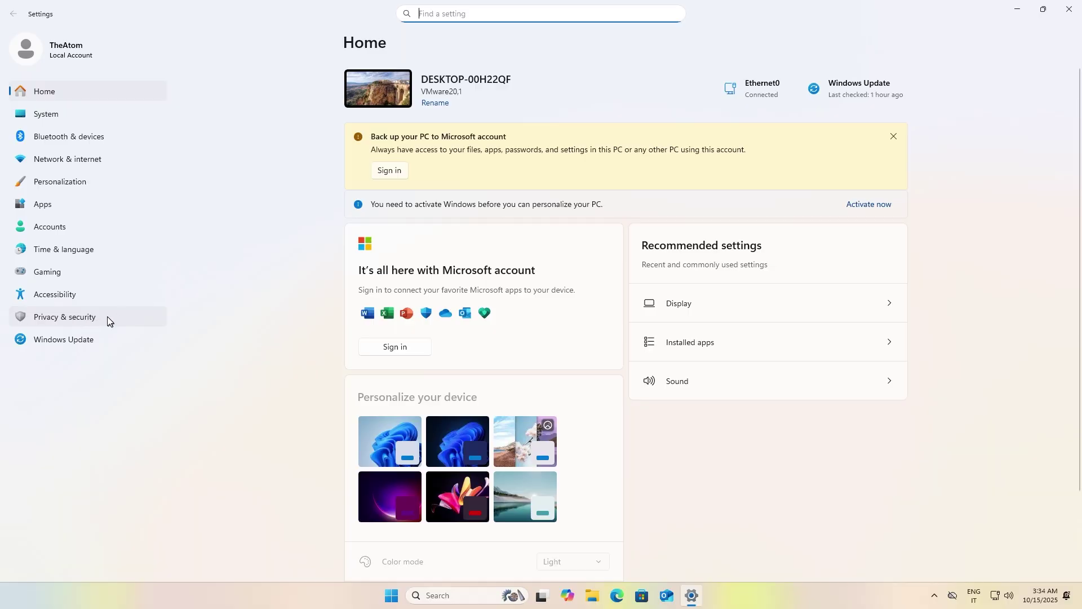
click(107, 316)
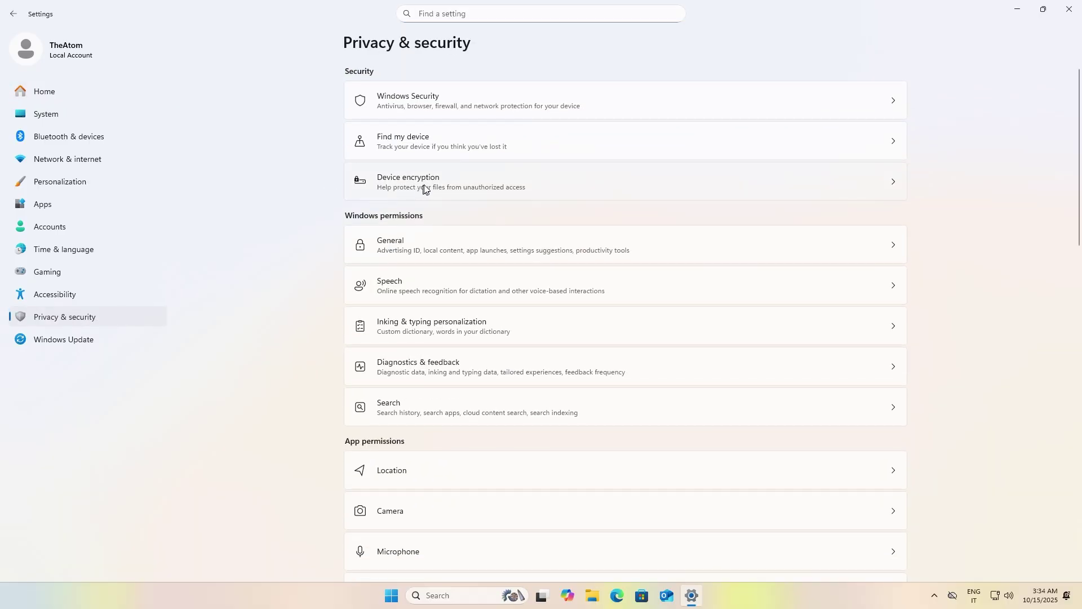
click(439, 181)
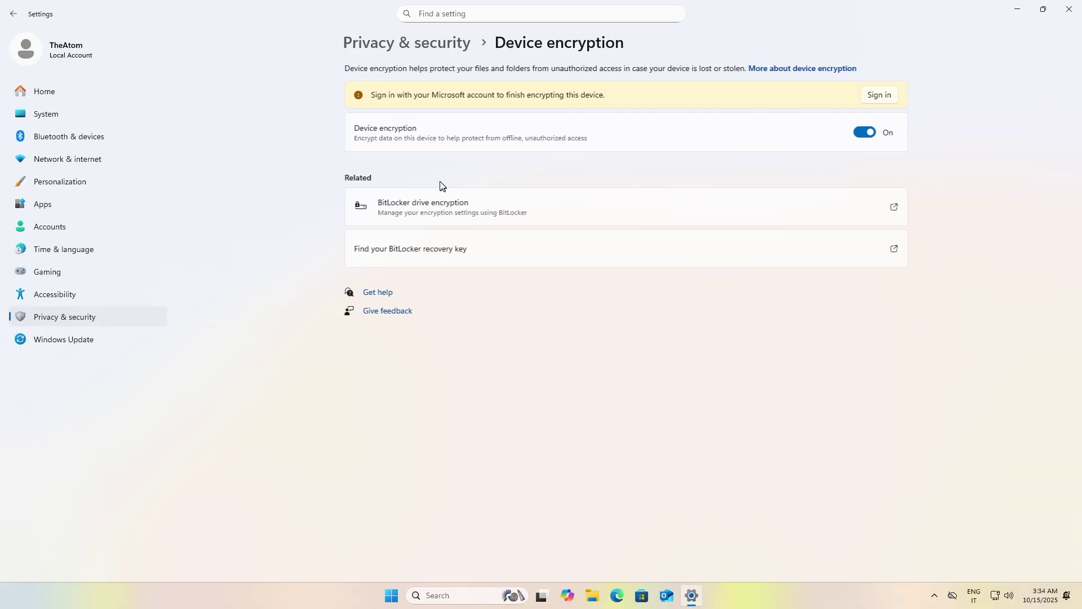
click(868, 135)
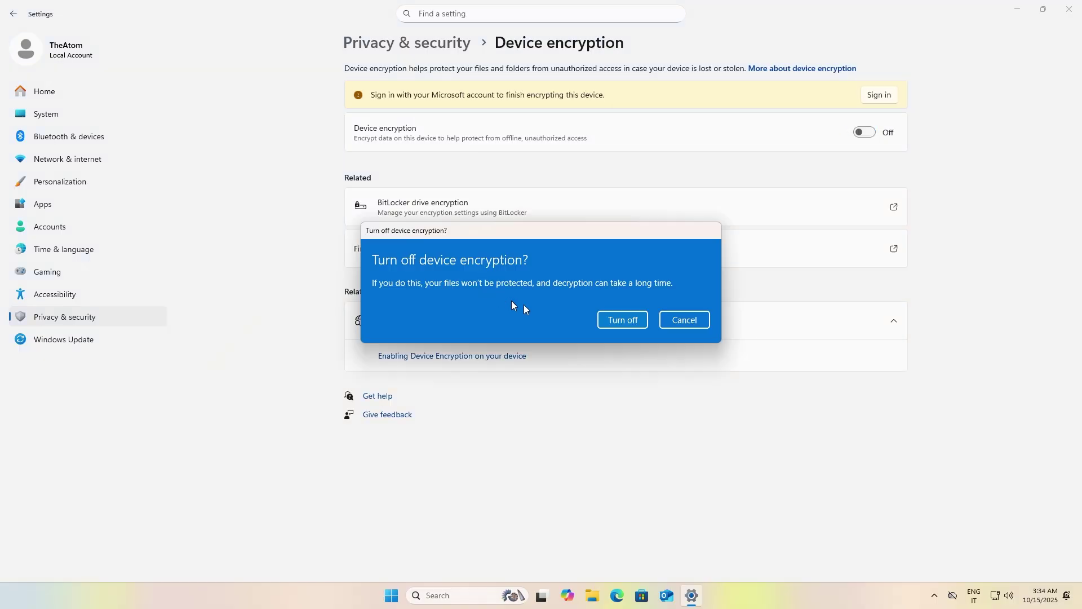
click(618, 320)
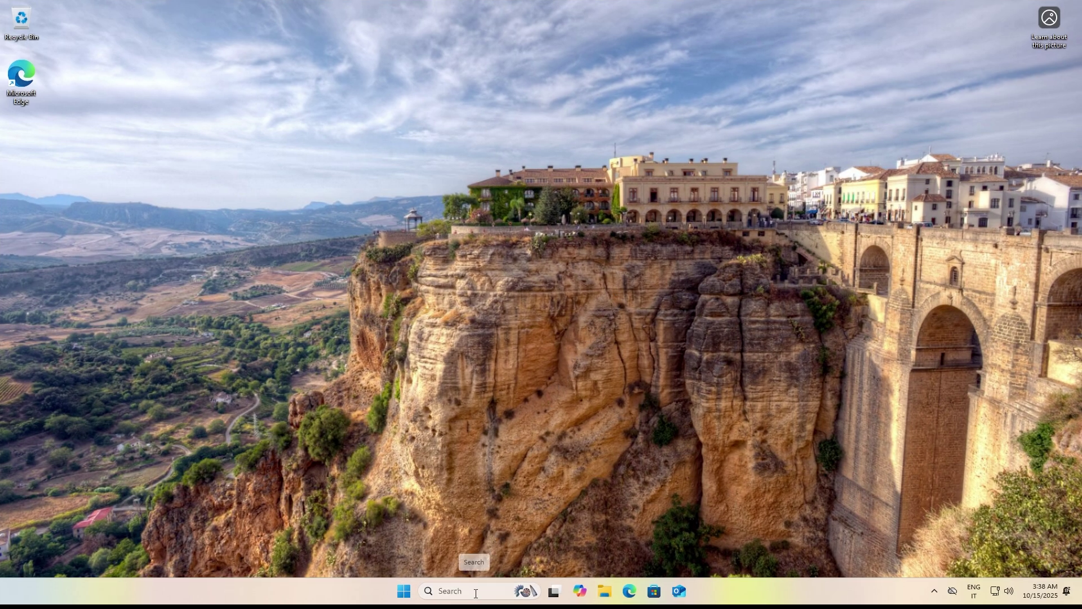
- Shrink drive C: by 30000 MB in Disk Management, freeing 29.30 GB unallocated
click(475, 593)
text(create and format)
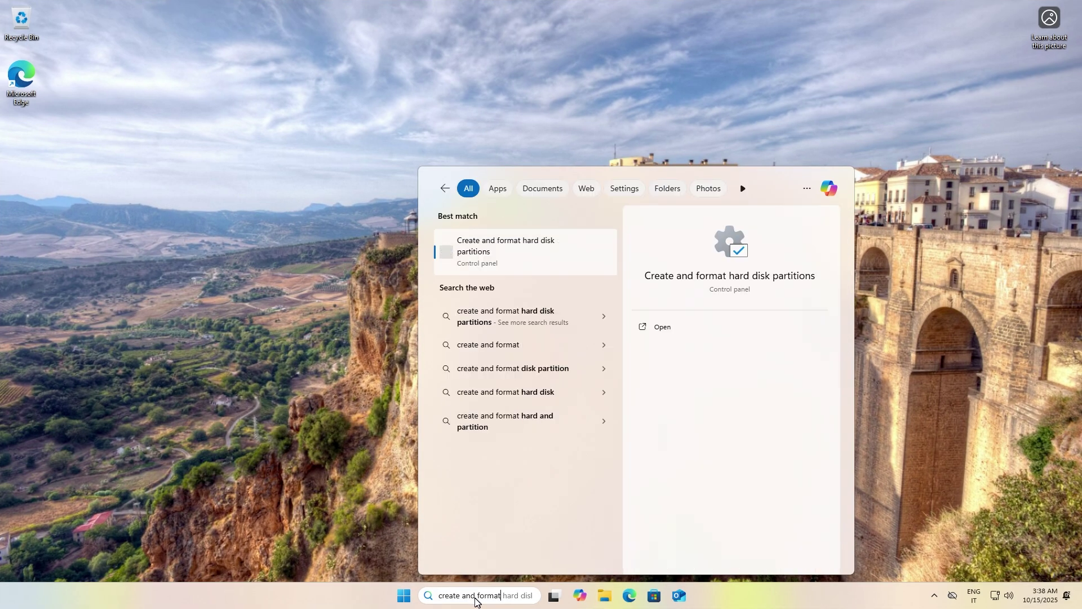
click(696, 333)
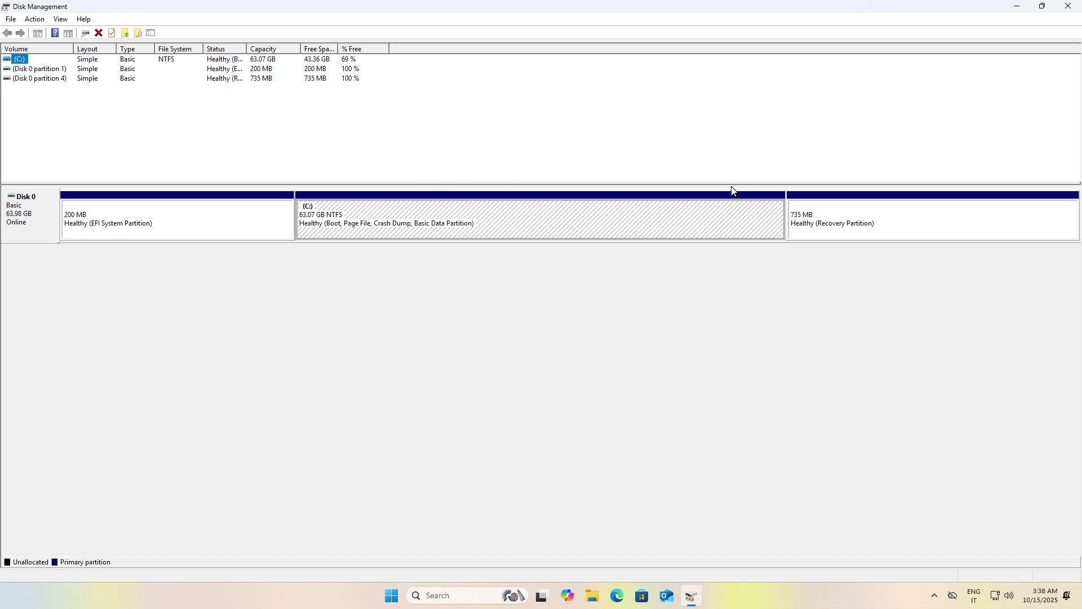
click(502, 213)
right_click(502, 213)
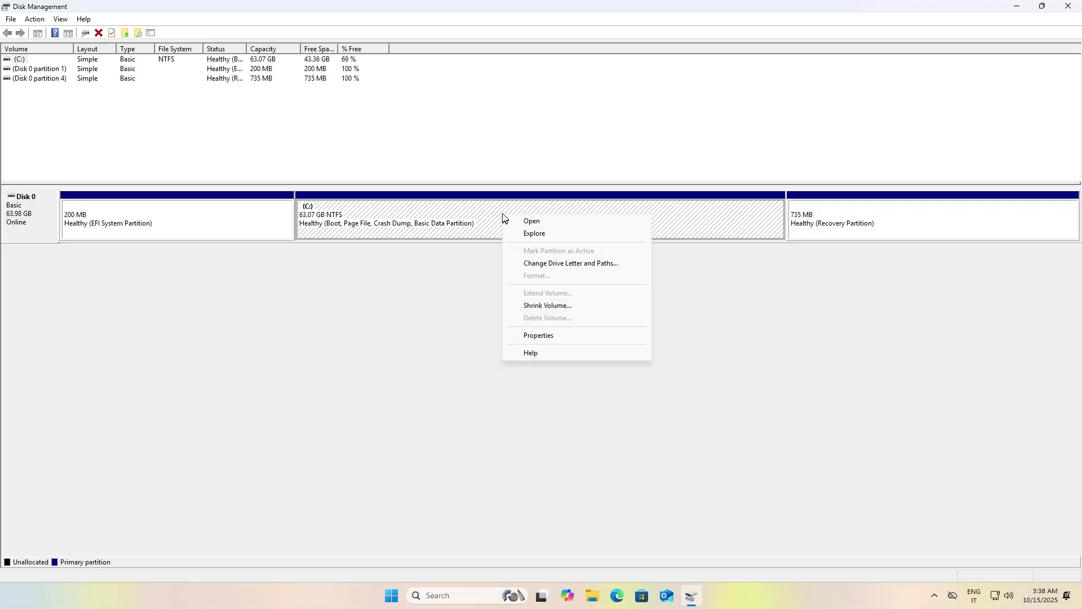
click(565, 307)
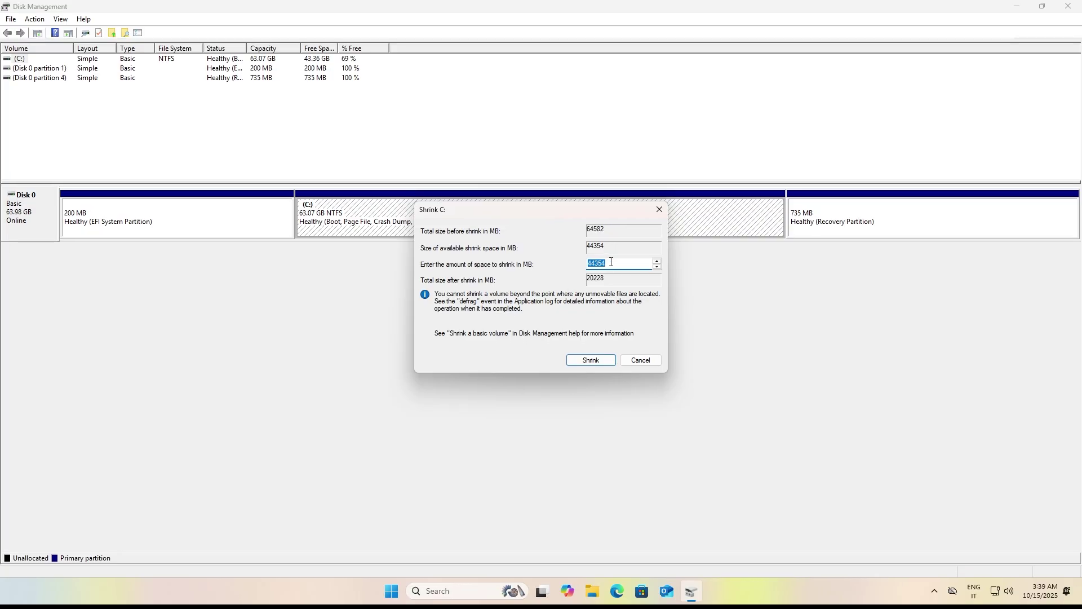
click(611, 262)
key(BackSpace)
key(BackSpace)
key(BackSpace)
key(BackSpace)
key(BackSpace)
text(30000)
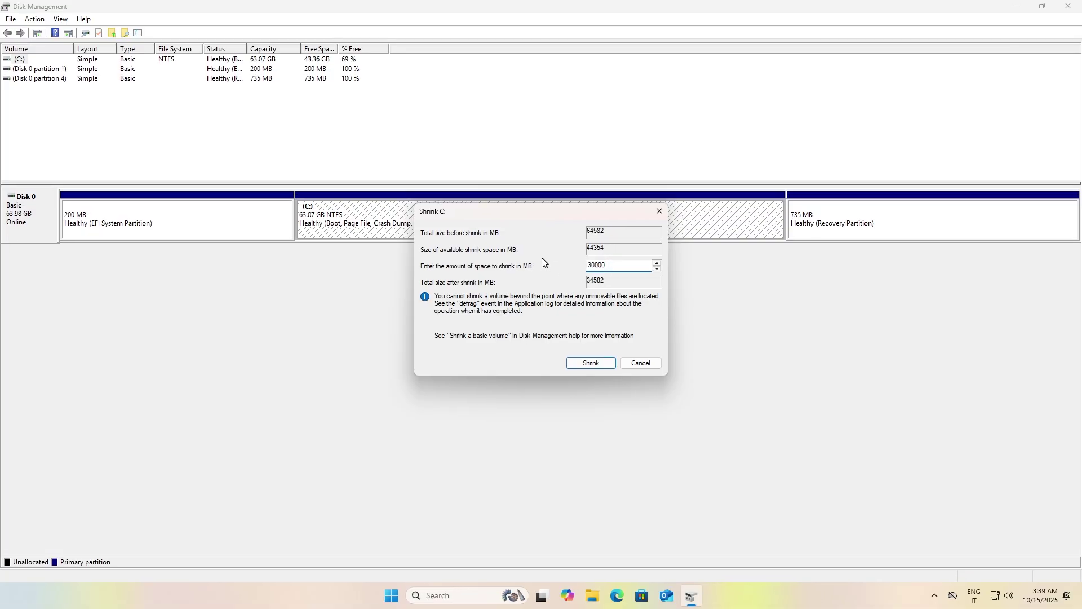
double_click(589, 264)
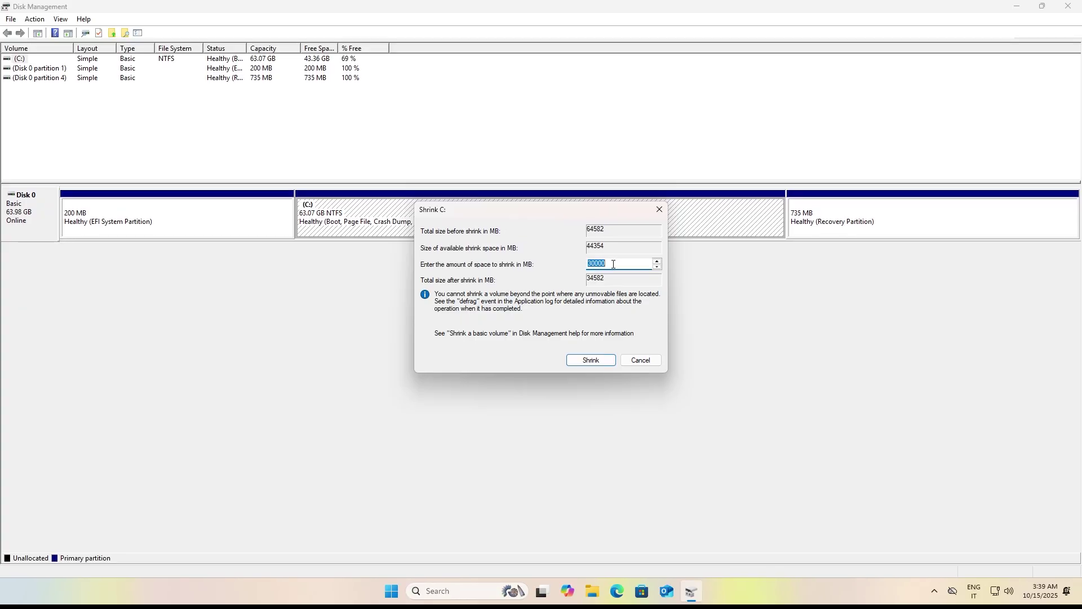
click(588, 365)
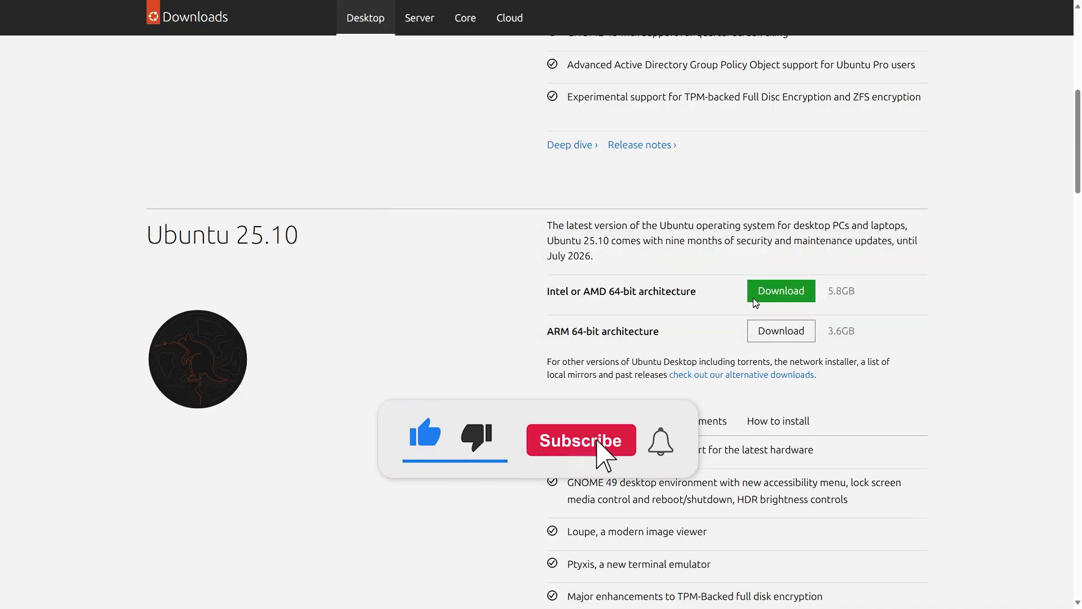
- Download the Ubuntu 25.10 desktop ISO for 64-bit Intel/AMD PCs from ubuntu.com
click(776, 291)
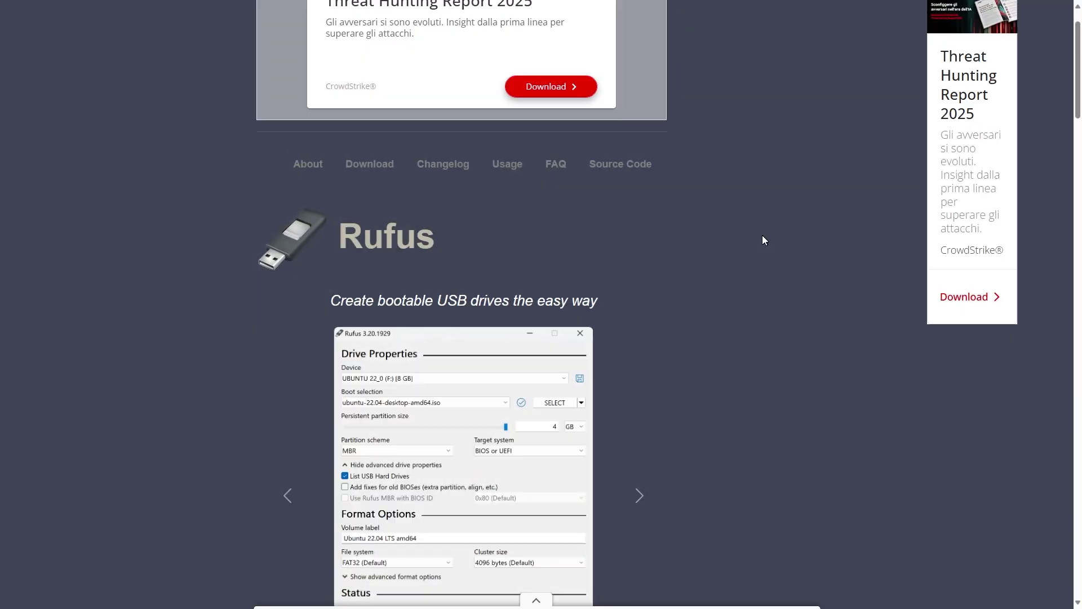
scroll(763, 237, down, 3)
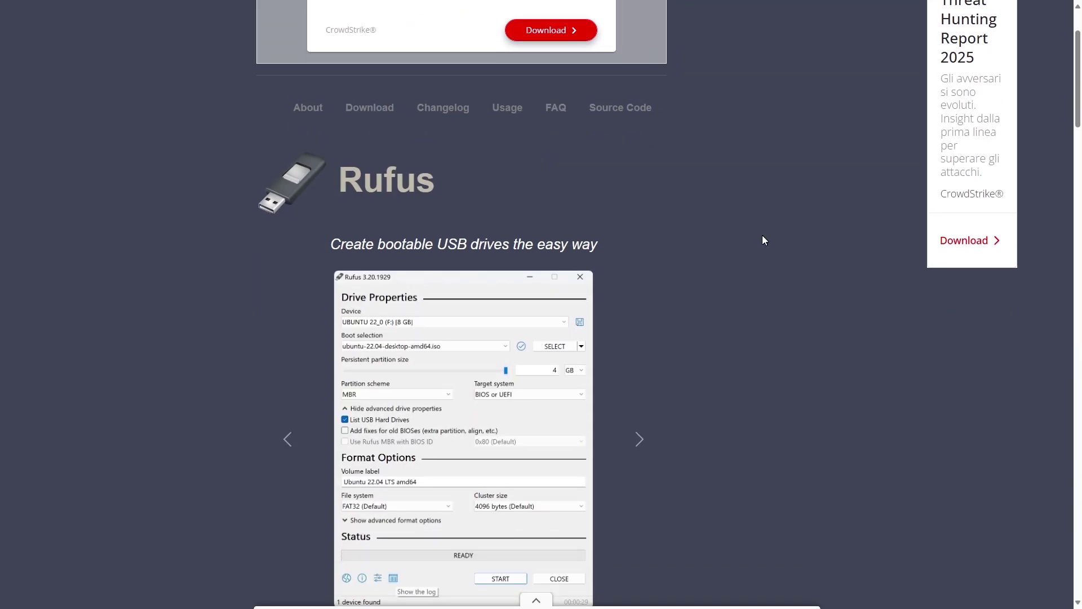
scroll(762, 236, down, 10)
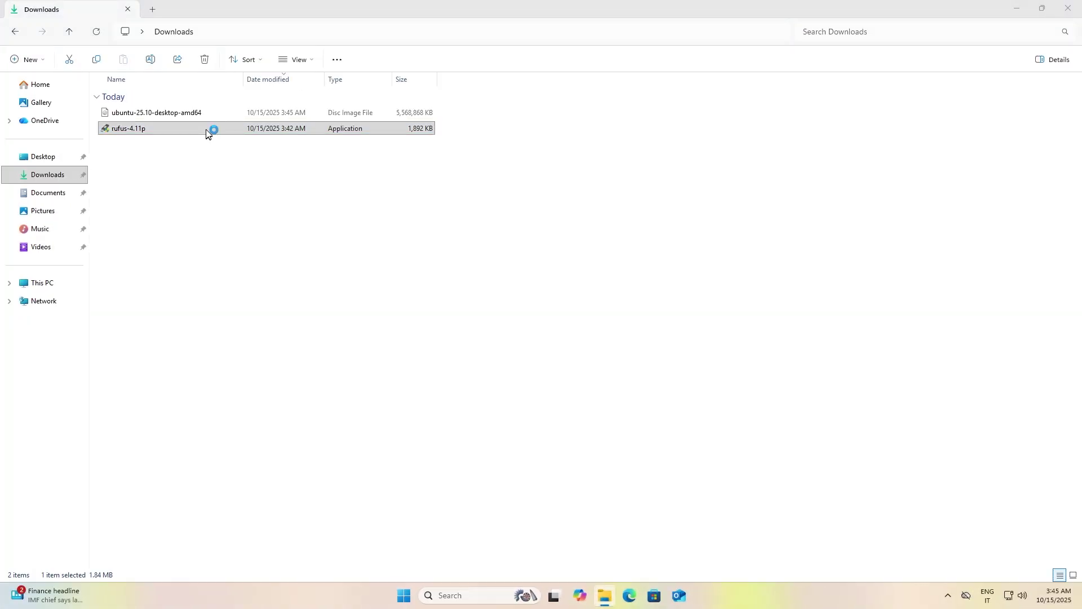
- Launch Rufus and load ubuntu-25.10-desktop-amd64.iso as the boot image
click(482, 398)
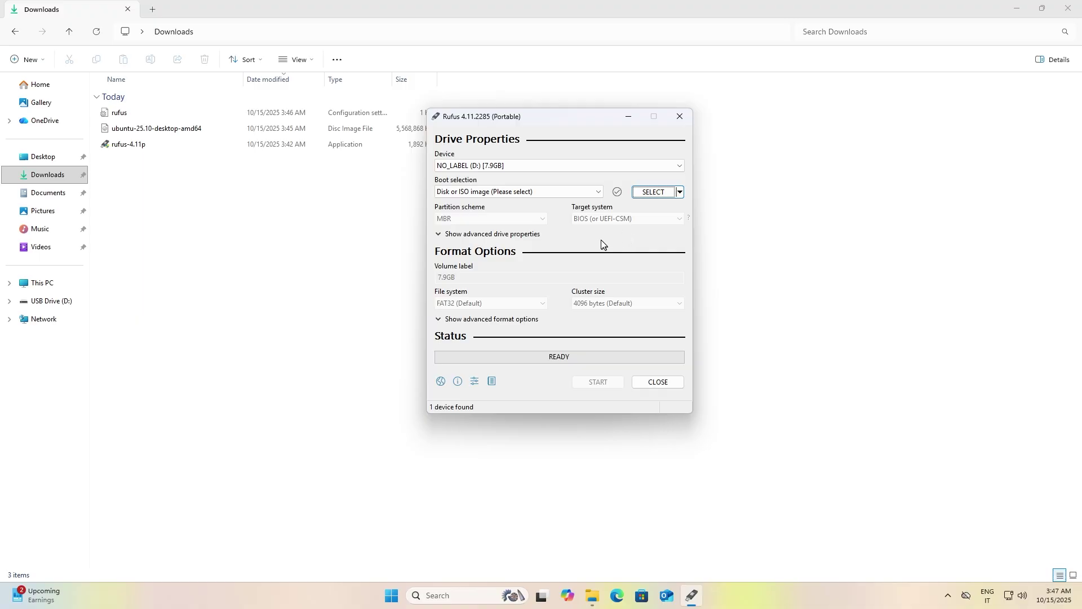
click(655, 192)
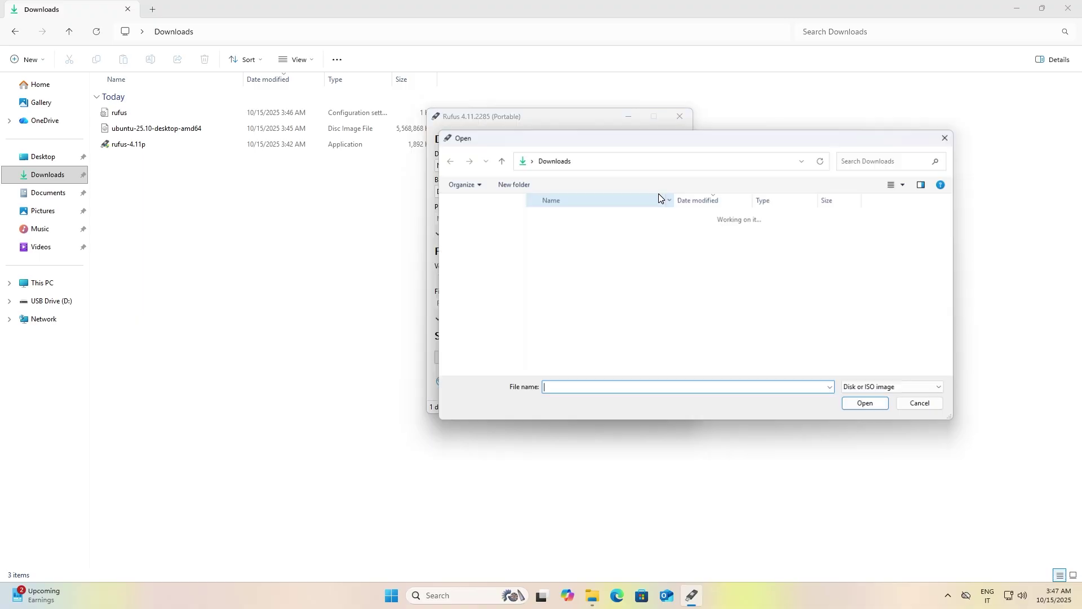
click(584, 240)
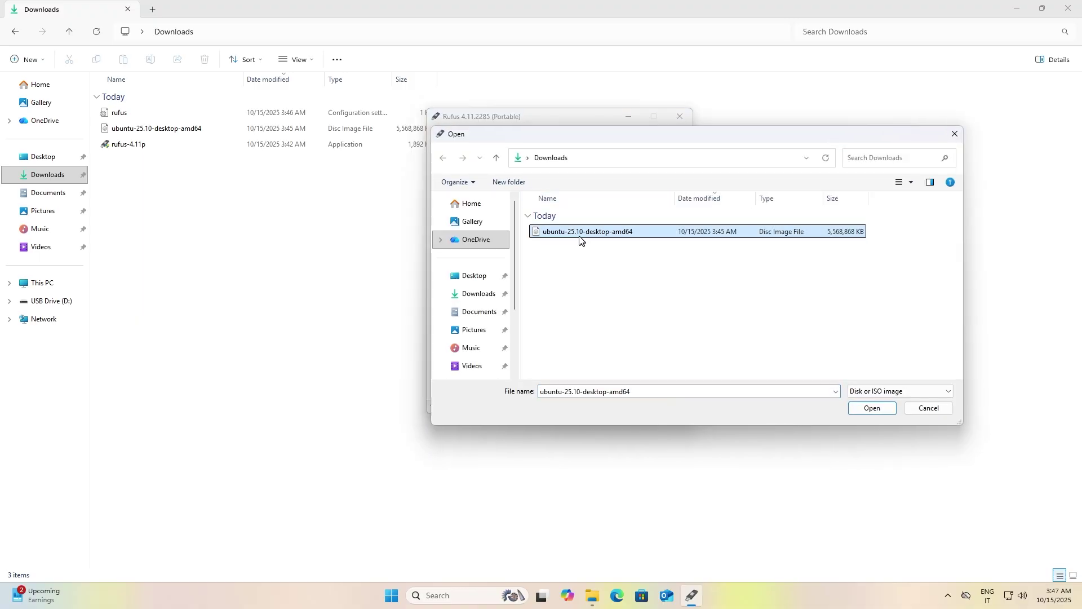
click(872, 408)
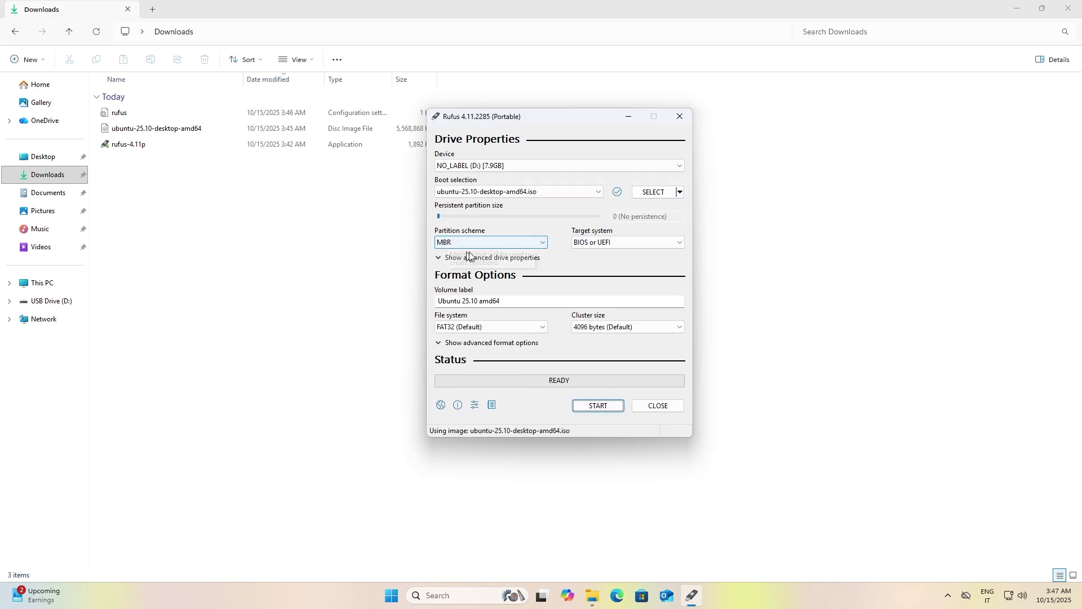
- Leave the Rufus partition scheme at MBR and search Windows for 'system'
click(523, 244)
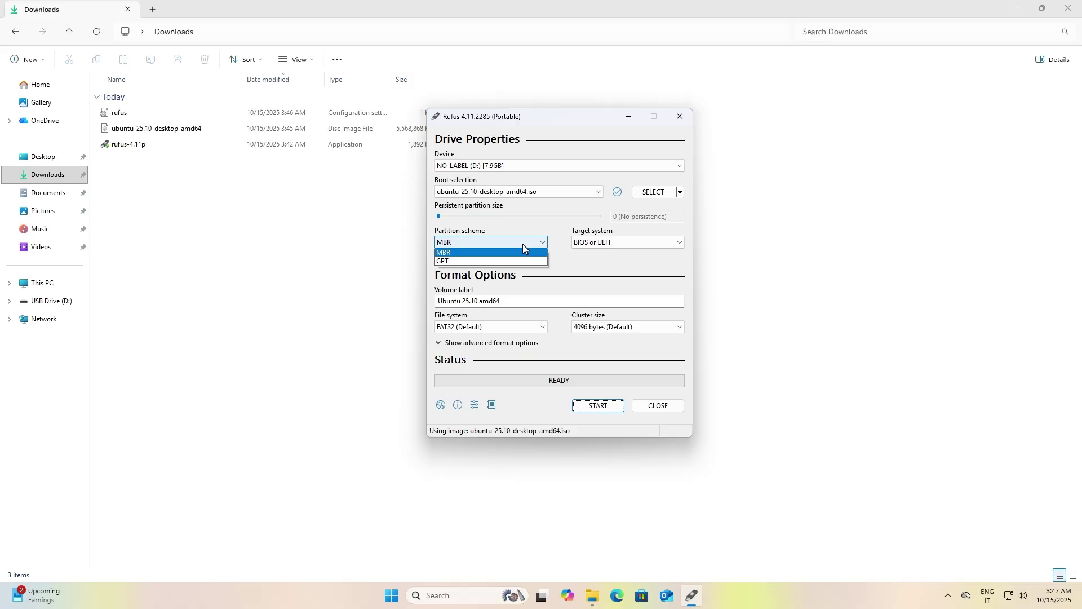
click(522, 245)
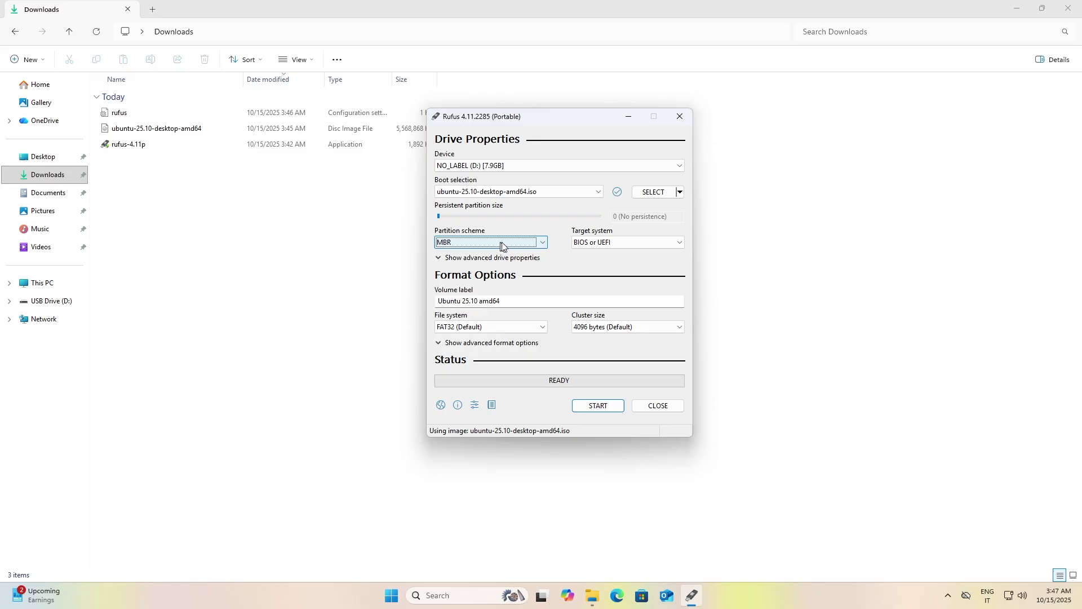
click(451, 586)
text(system)
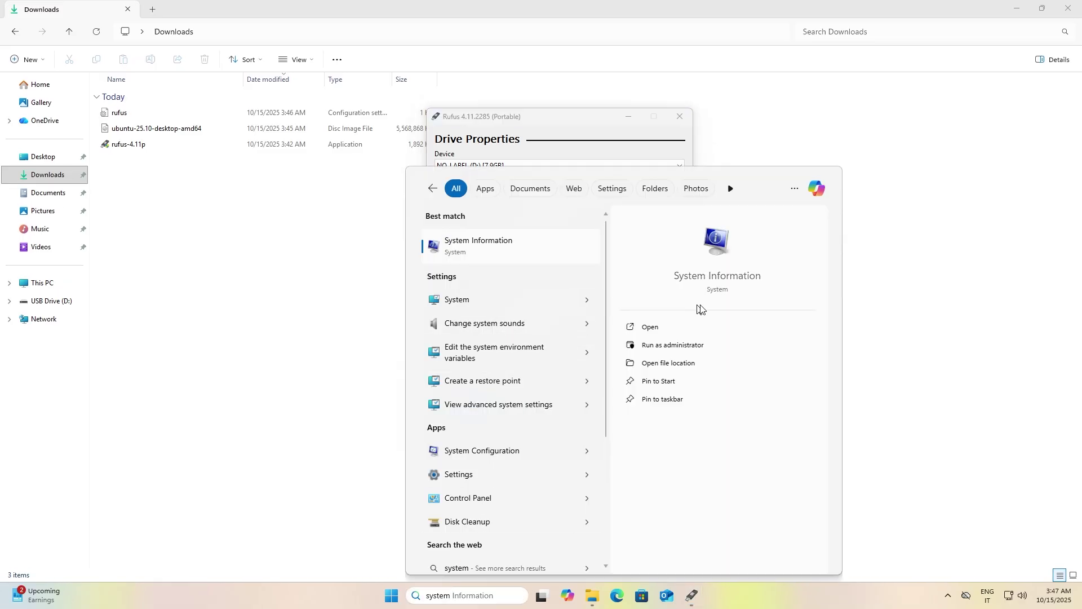
- Open System Information, confirm BIOS Mode shows UEFI, and close it
click(653, 326)
click(515, 203)
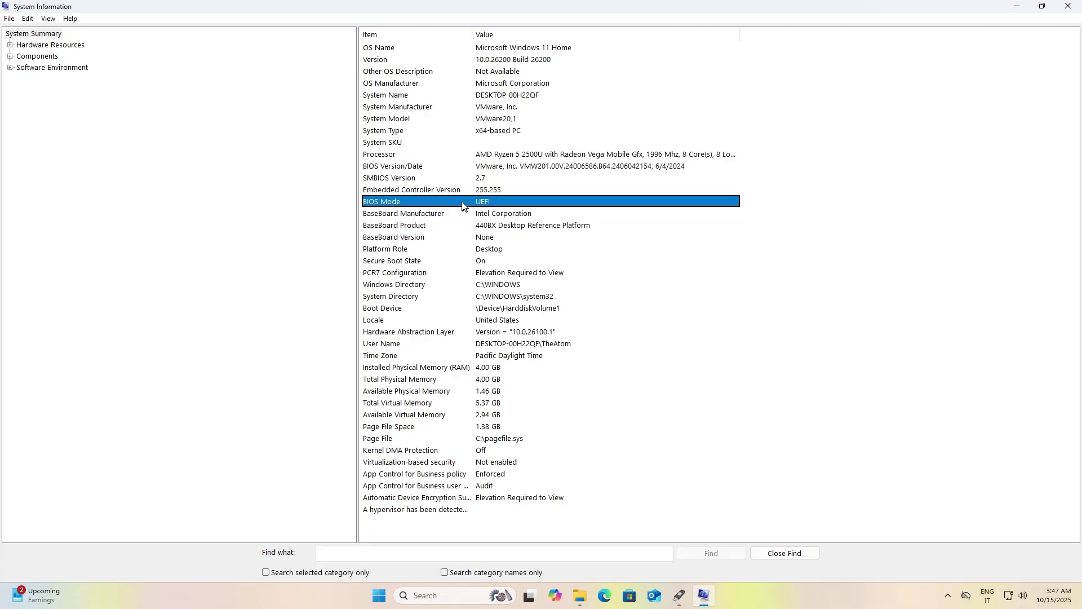
key(alt+F4)
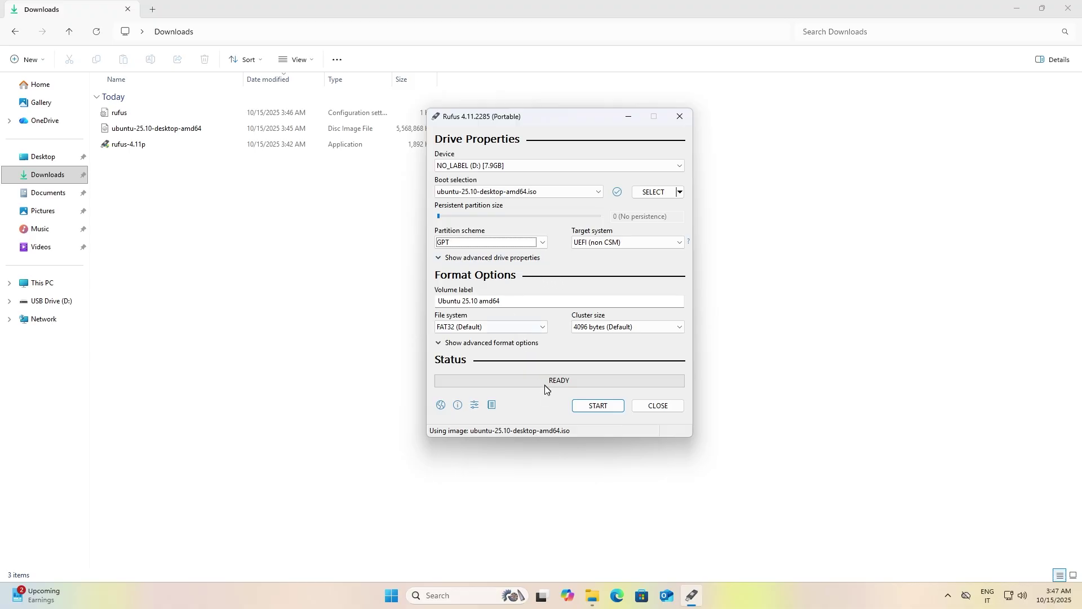
- Write the Ubuntu image to the USB in ISO Image mode, accepting data loss, then close Rufus
click(586, 407)
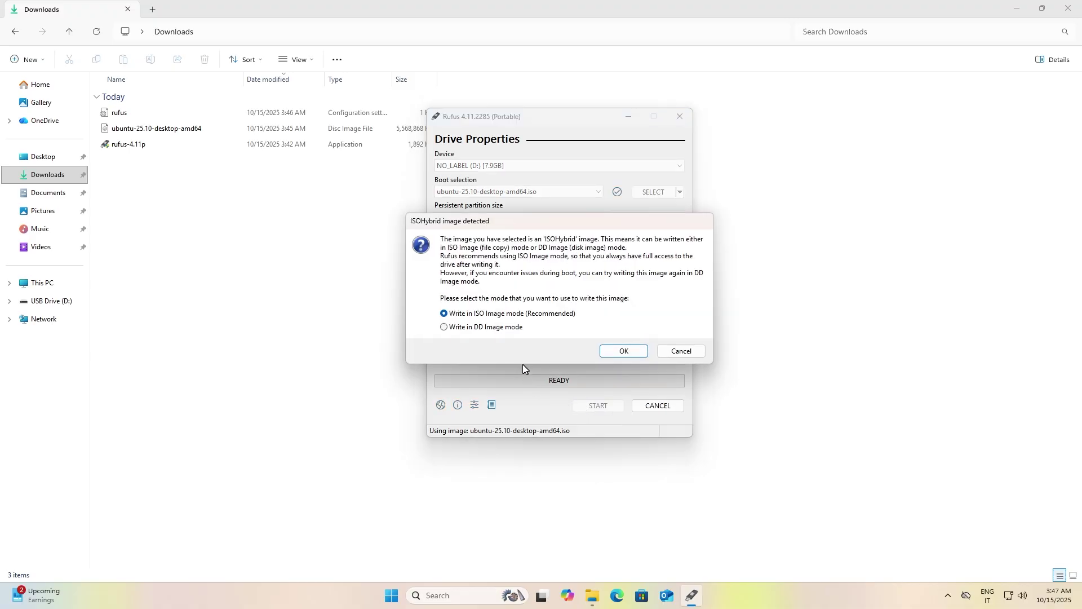
click(619, 352)
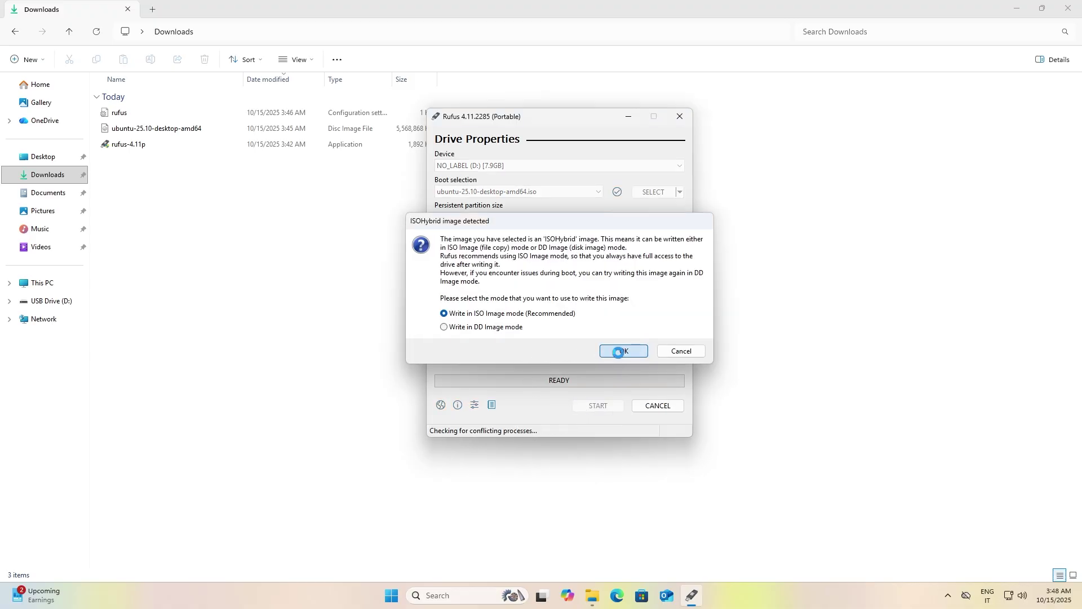
click(601, 289)
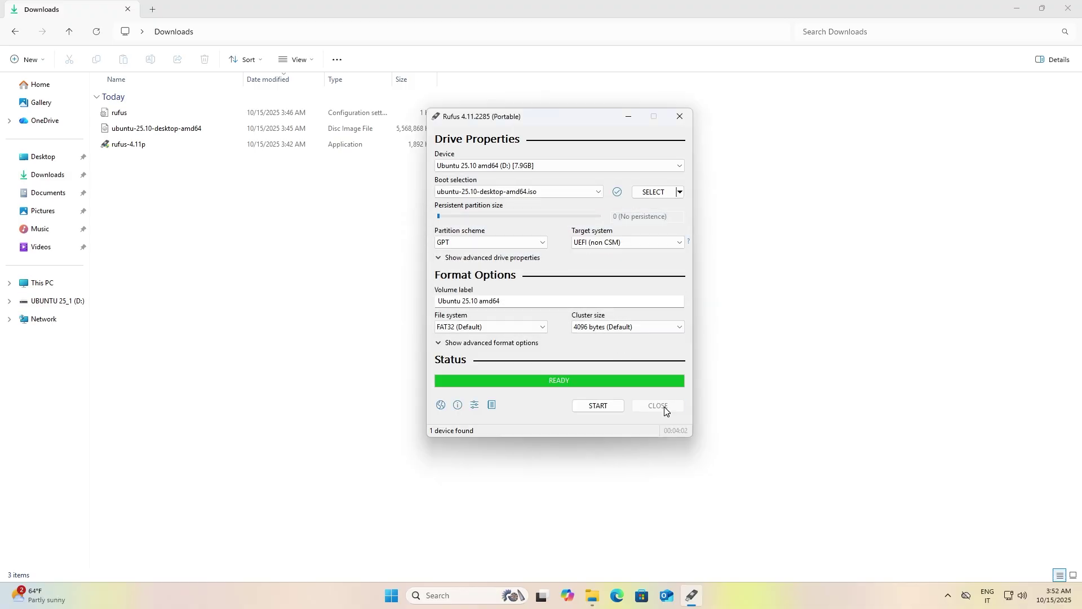
click(664, 407)
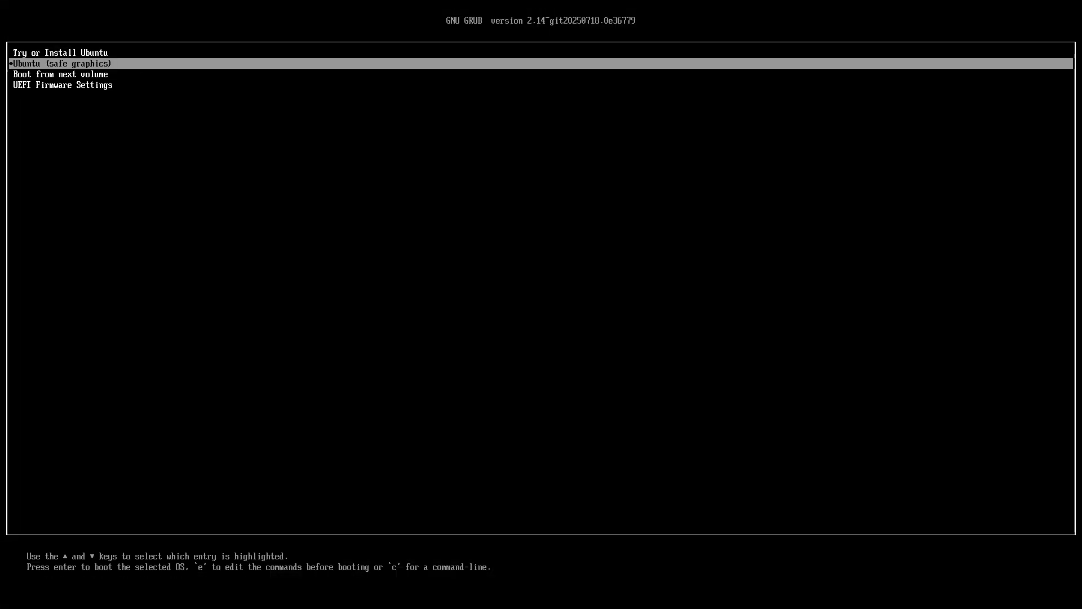
- Select Try or Install Ubuntu in the GRUB menu of the Kingston USB
key(Up)
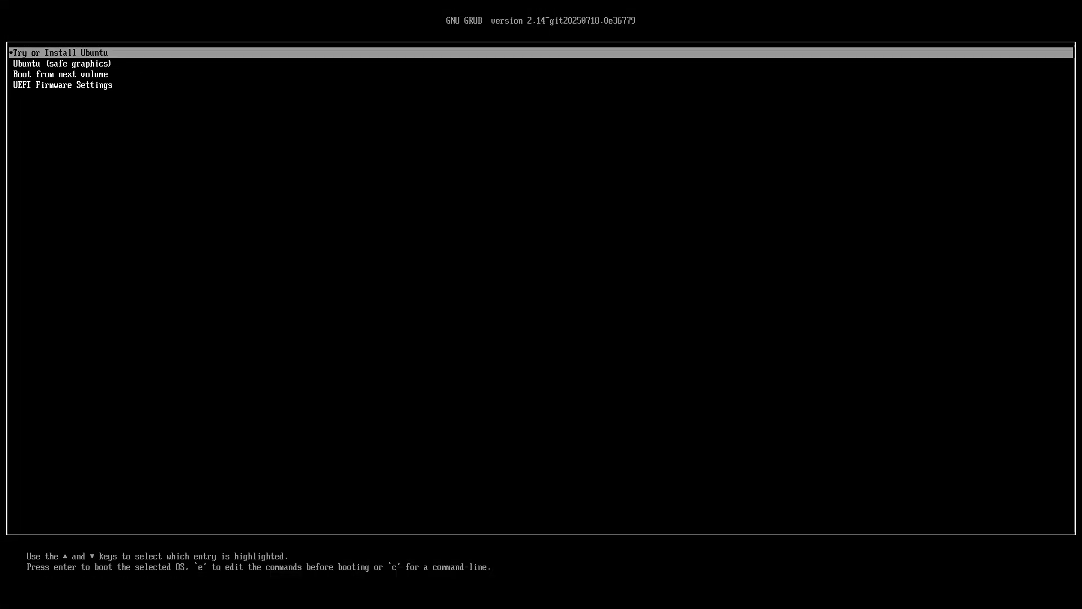
key(Down)
key(Up)
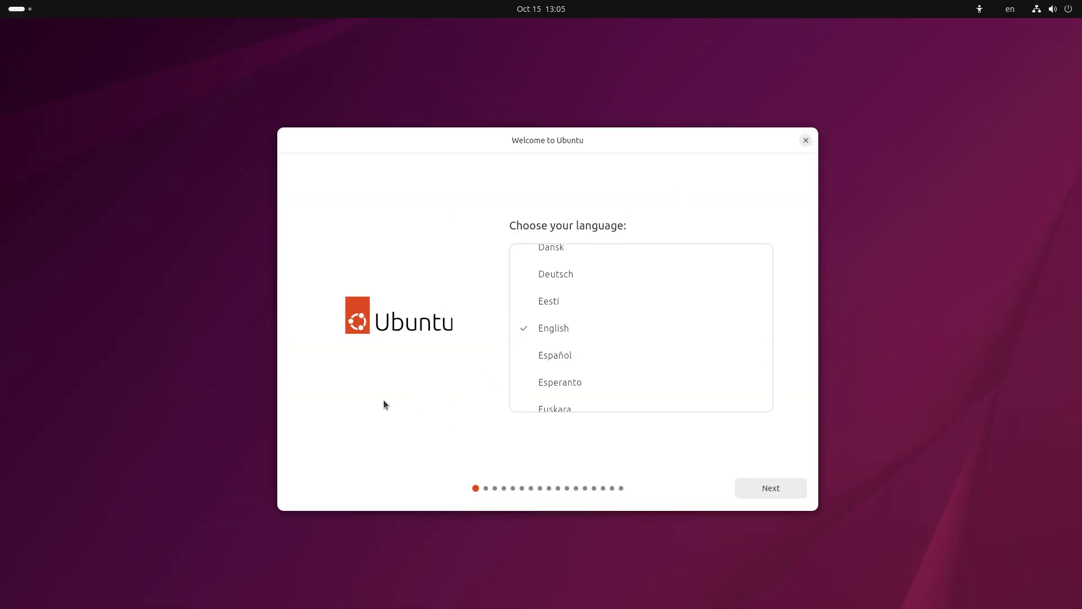
- Keep English, skip accessibility, choose the Italian keyboard and keep the wired connection
click(765, 491)
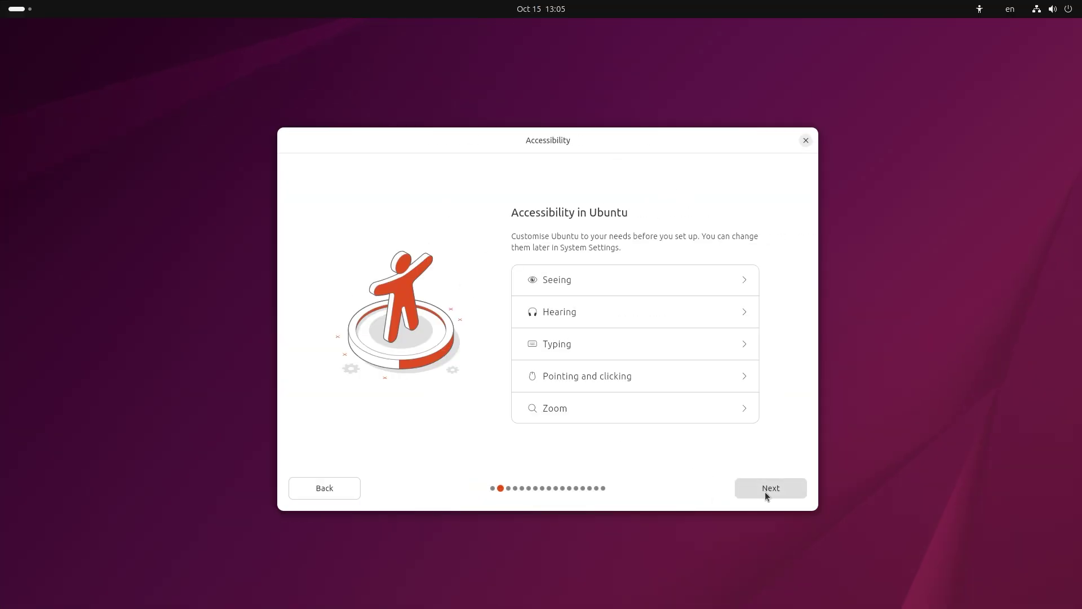
click(765, 491)
scroll(565, 307, down, 15)
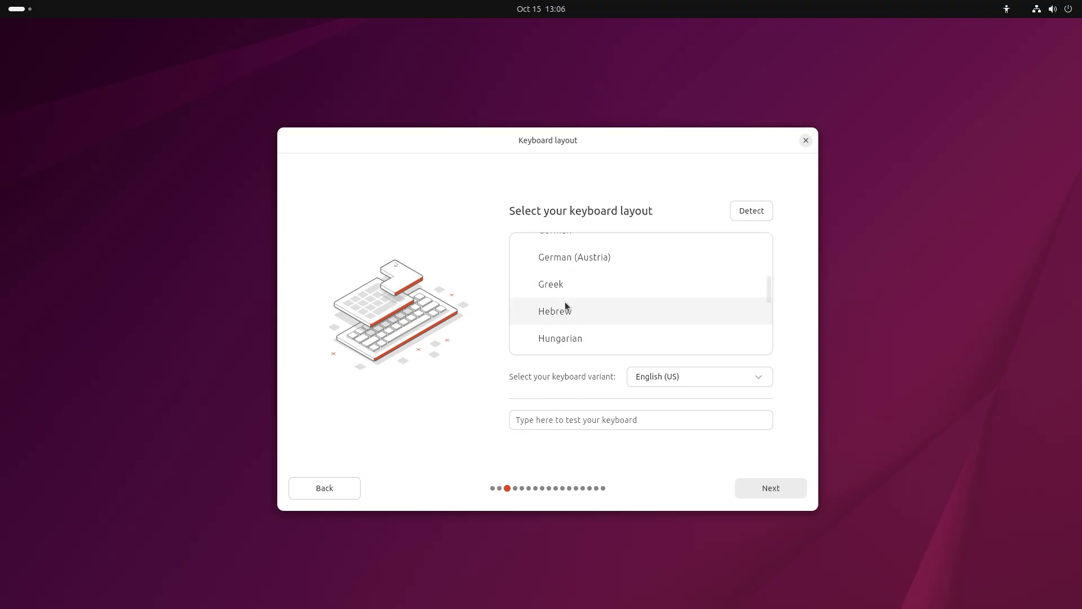
scroll(566, 322, down, 2)
click(565, 319)
click(770, 488)
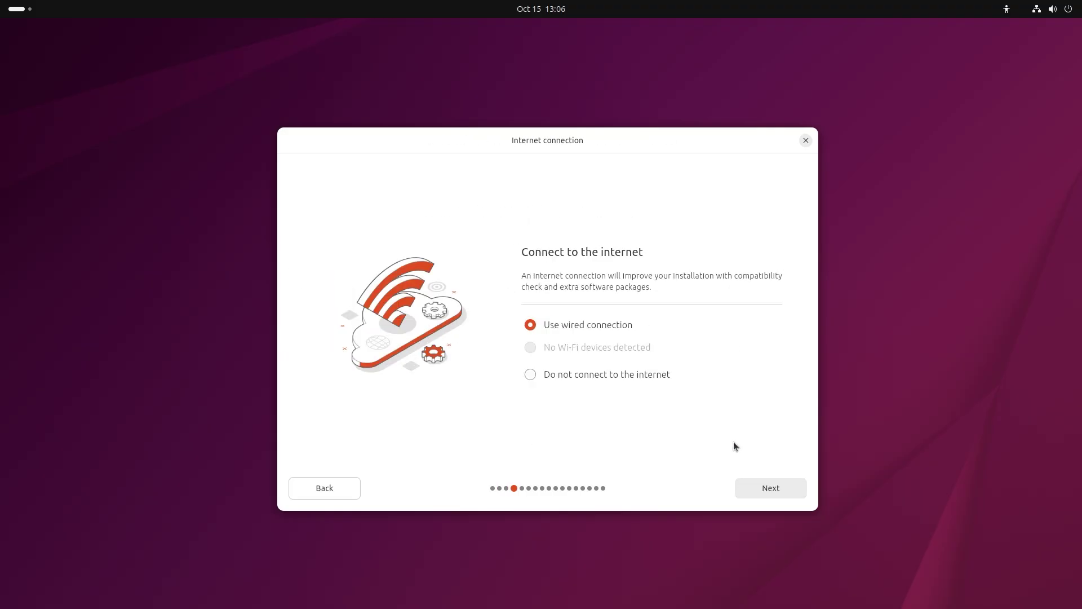
click(749, 486)
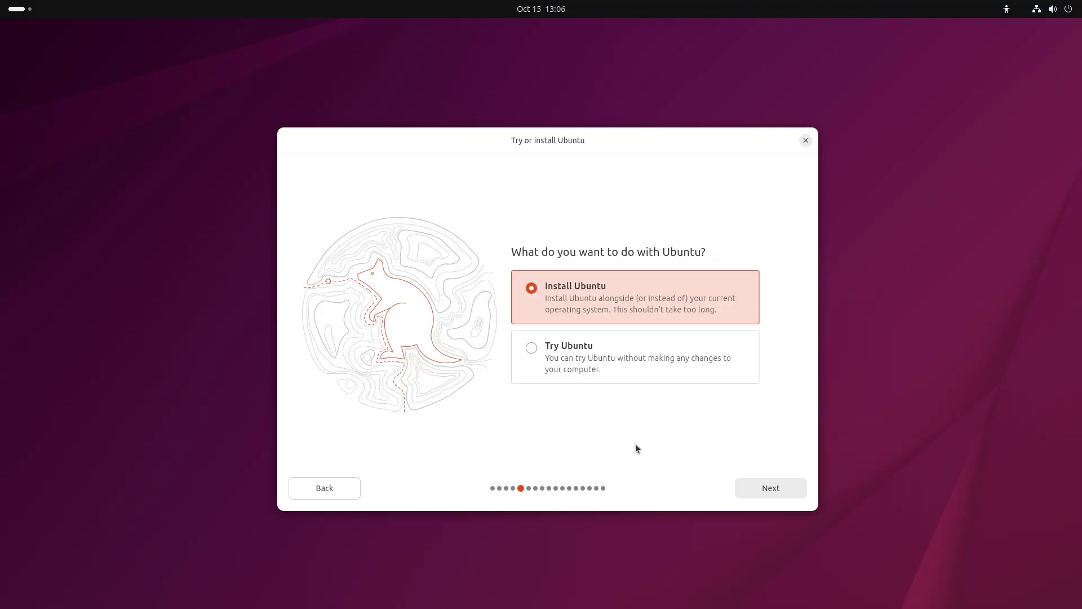
- Choose Install Ubuntu with interactive install, default apps and both proprietary software options
click(640, 356)
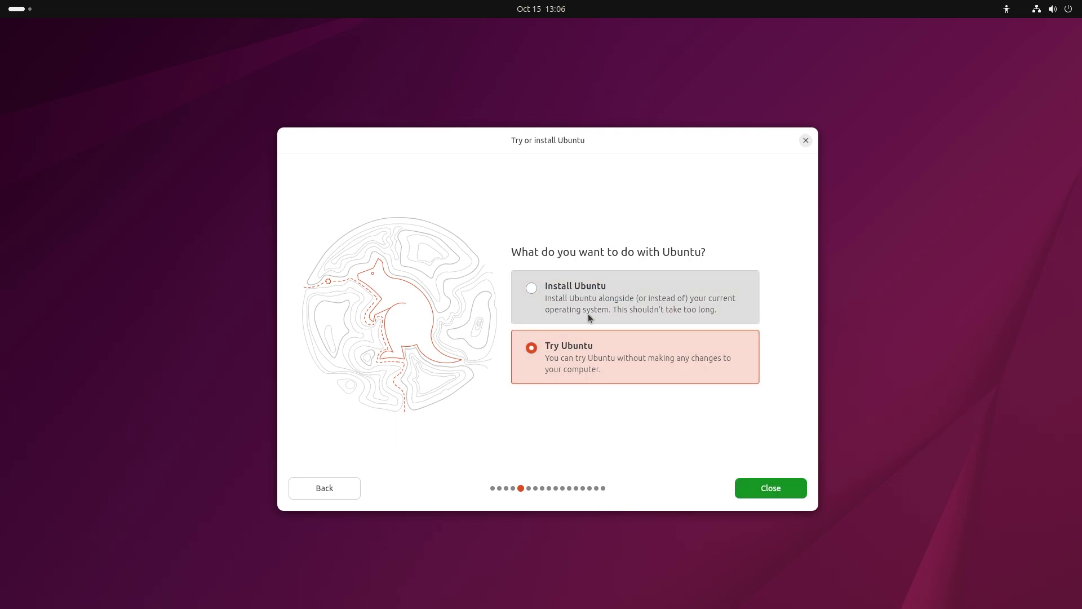
click(616, 285)
click(742, 491)
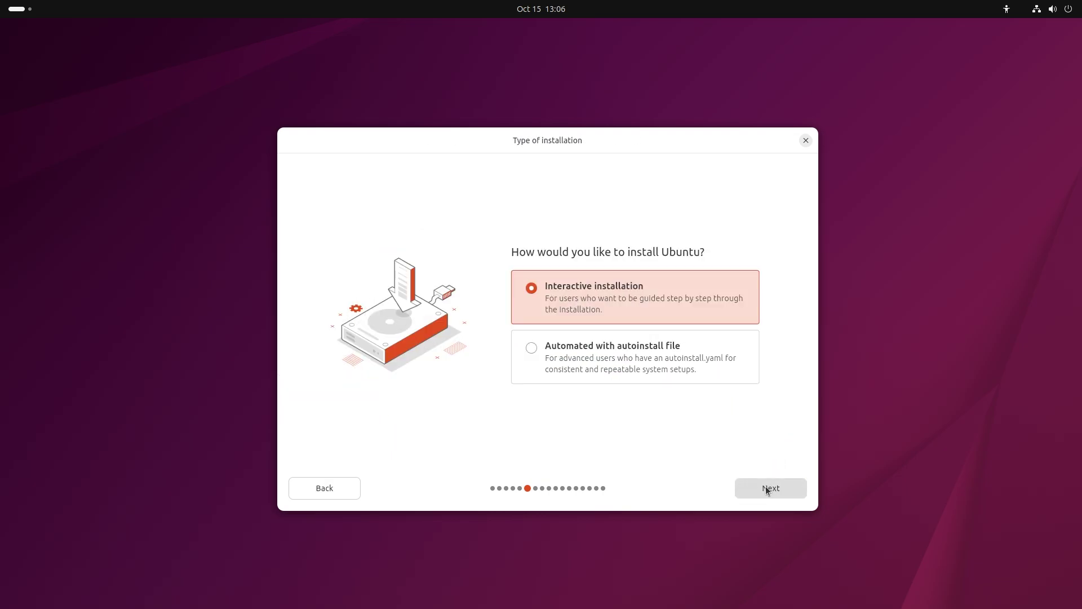
click(766, 489)
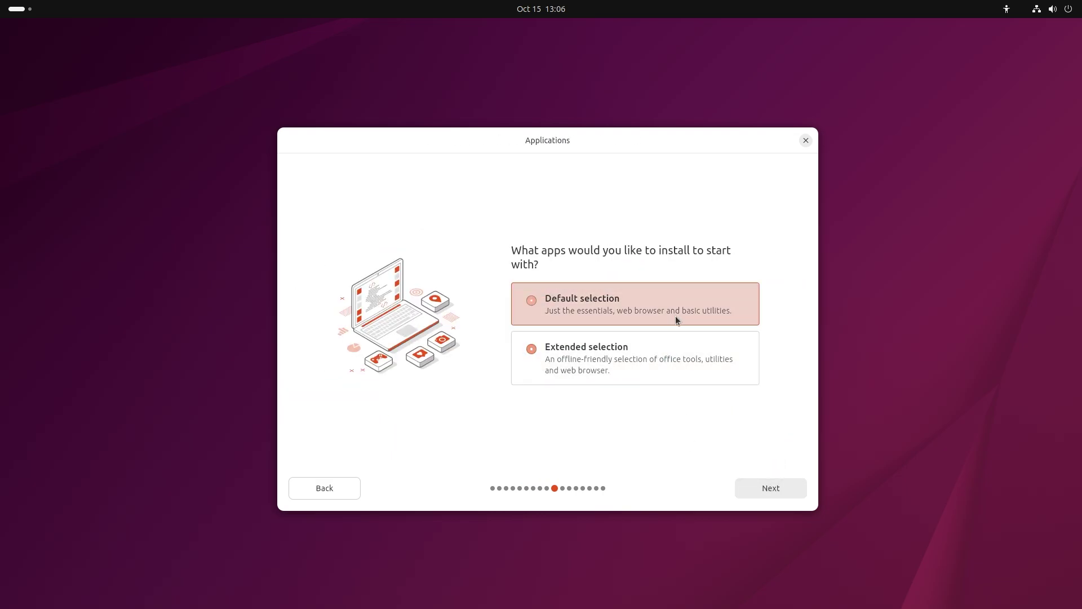
key(Return)
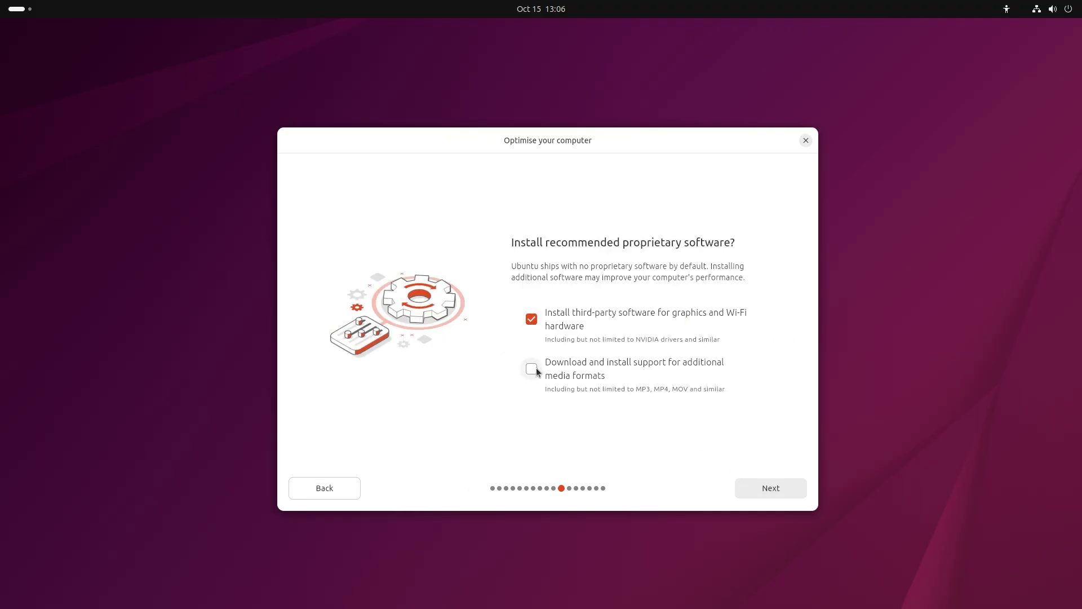
click(762, 495)
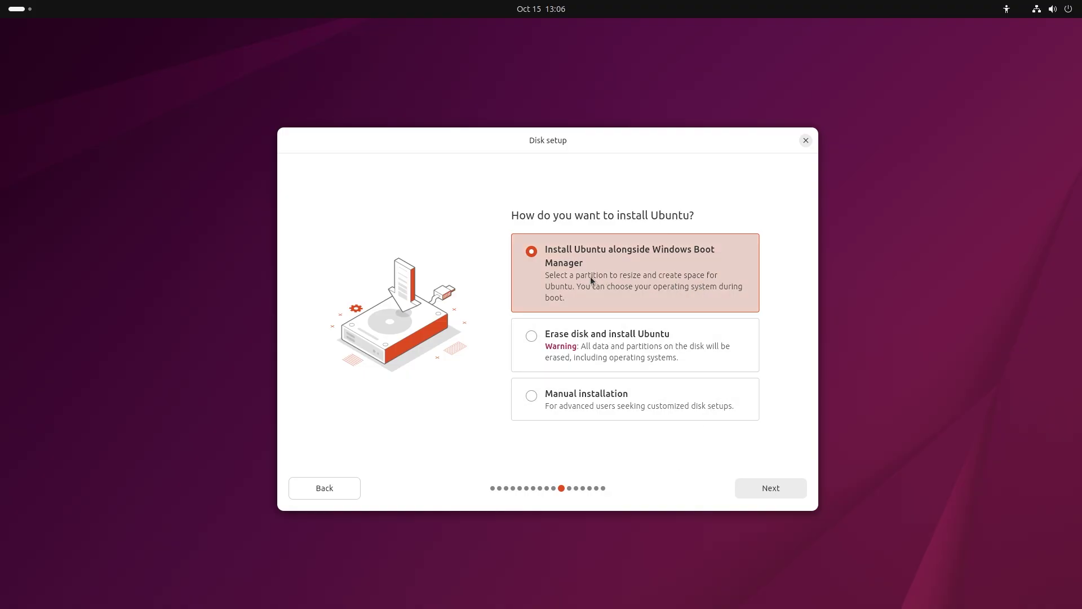
- Choose manual partitioning instead of erasing the disk for installation
click(579, 357)
click(545, 392)
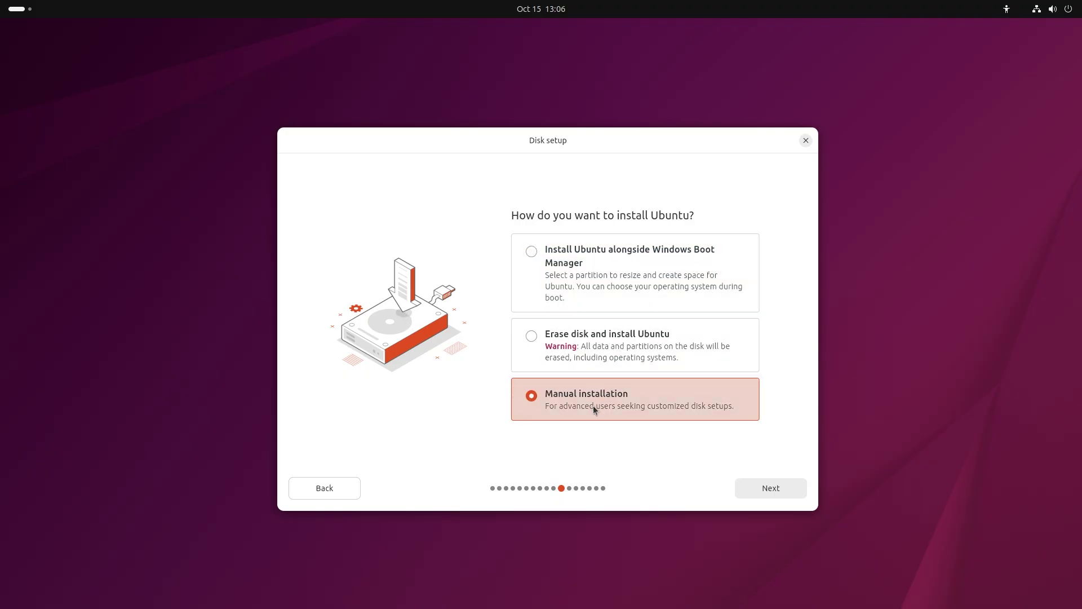
click(768, 489)
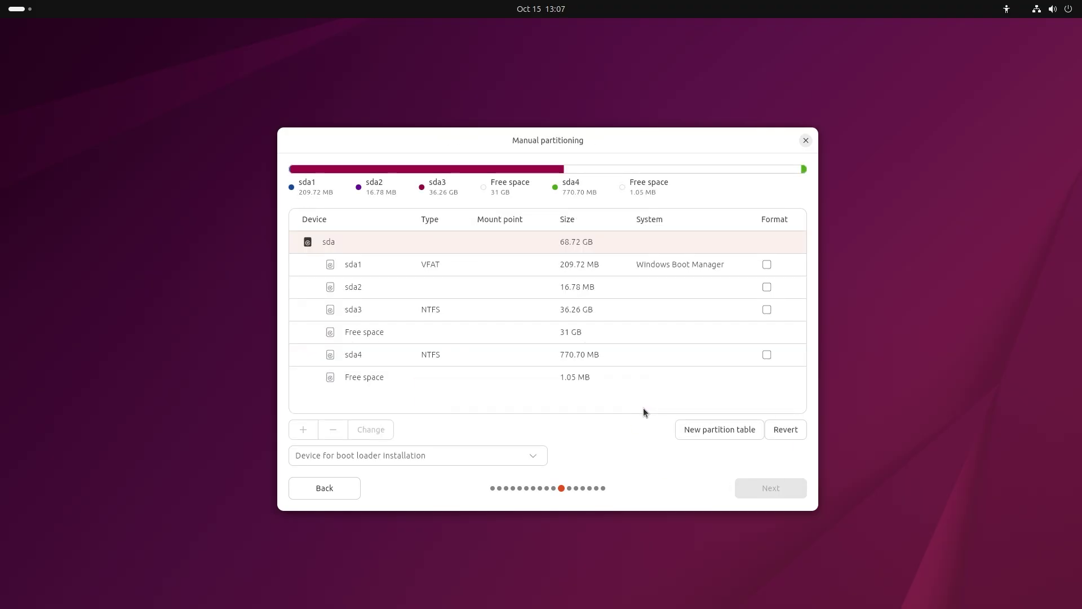
- Create a 4024 MB swap partition in the 31 GB free space
click(443, 333)
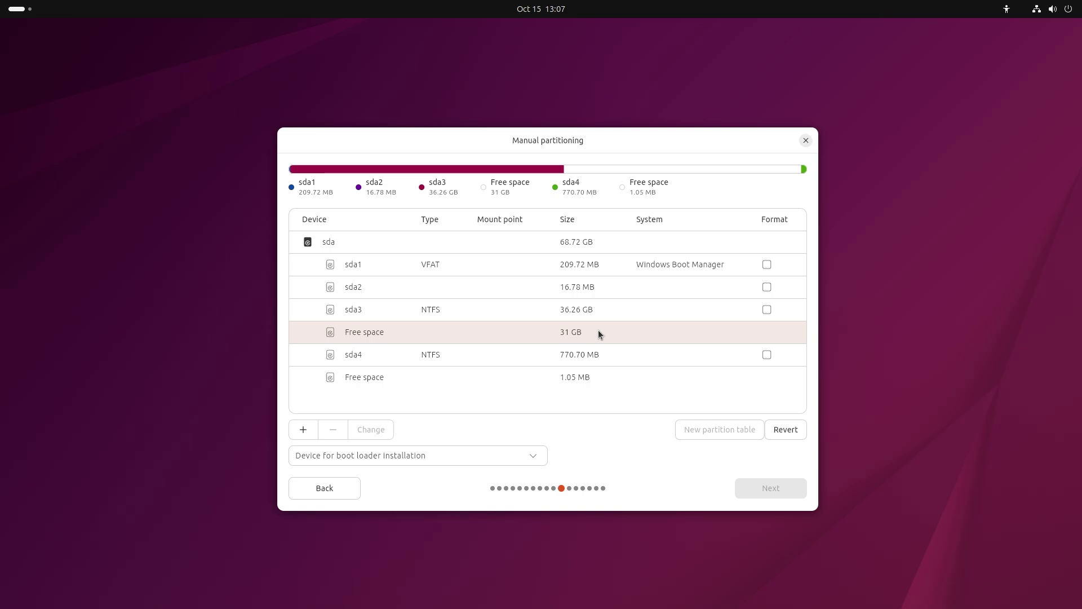
click(308, 434)
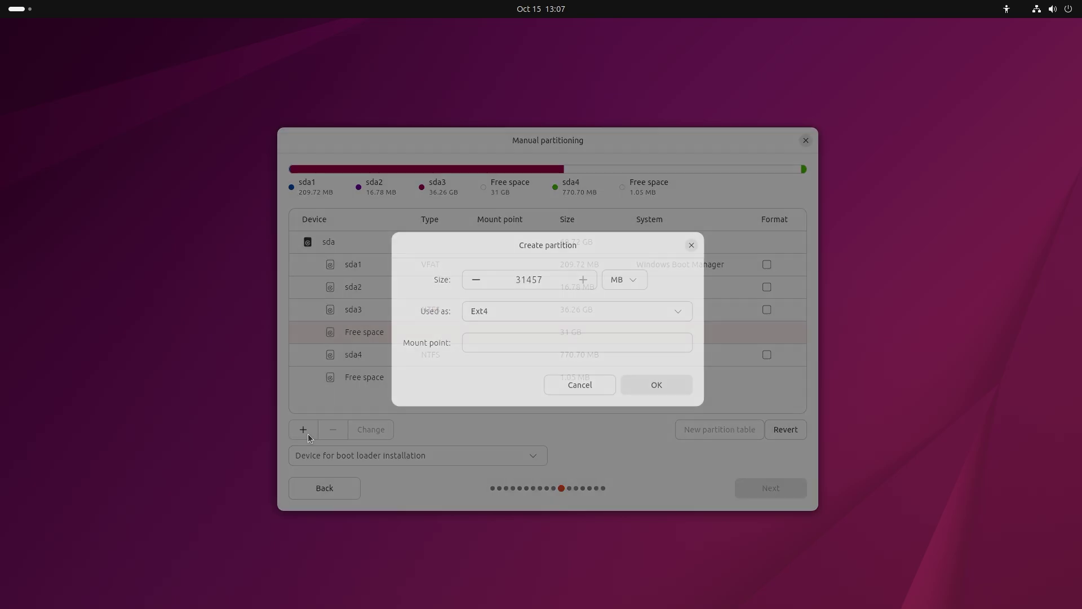
drag(550, 277, 466, 277)
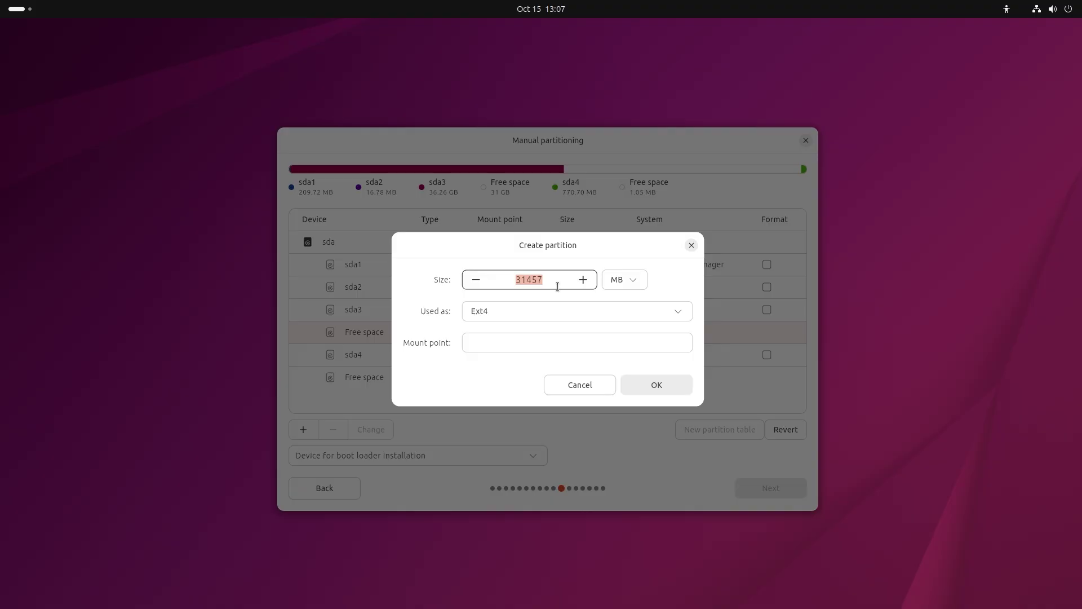
text(4024)
click(548, 308)
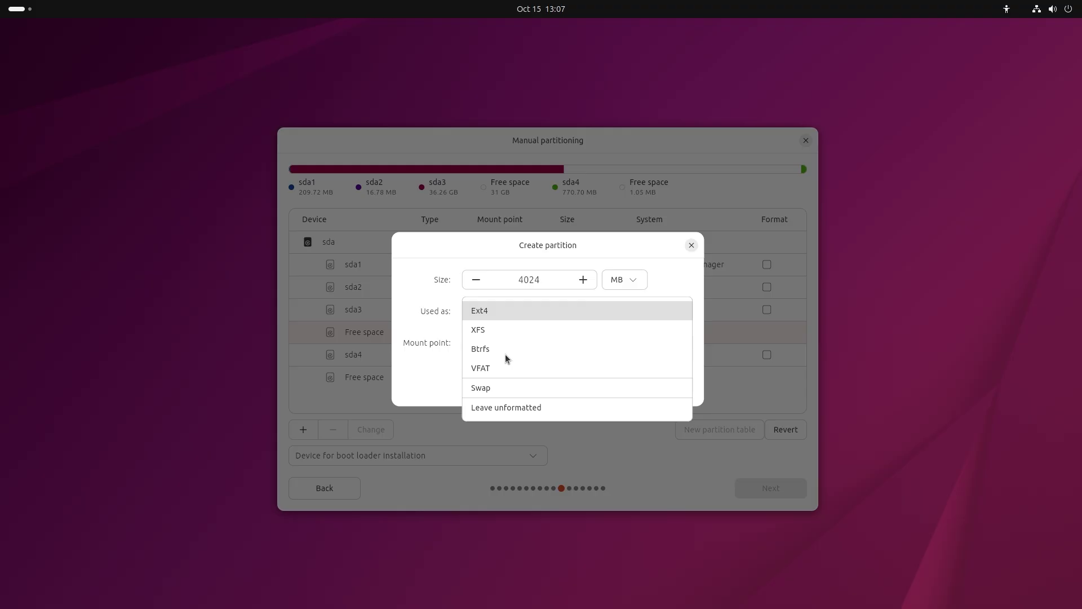
click(512, 386)
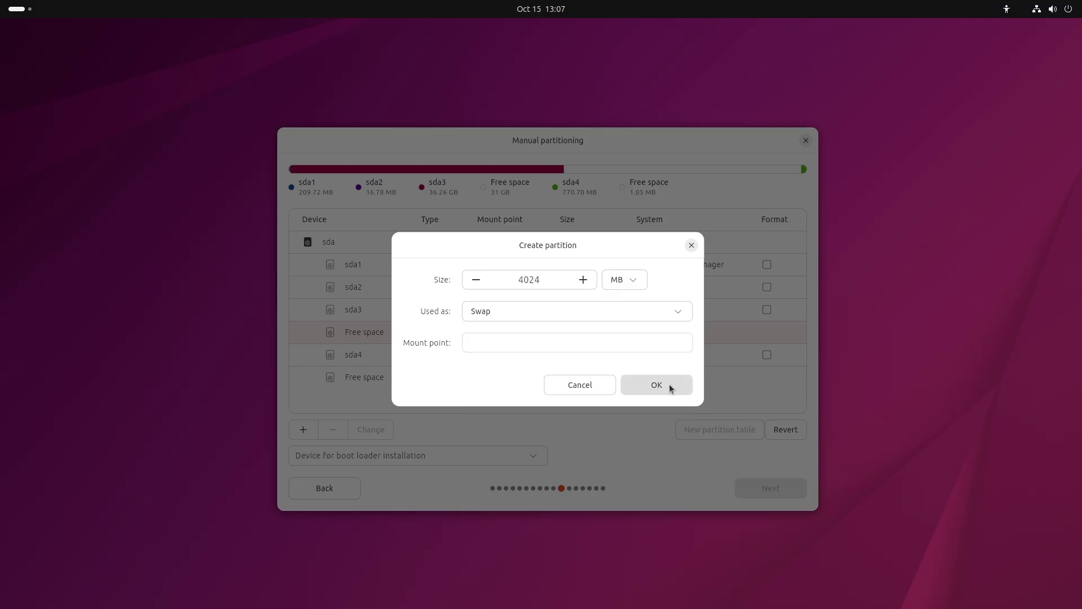
click(669, 384)
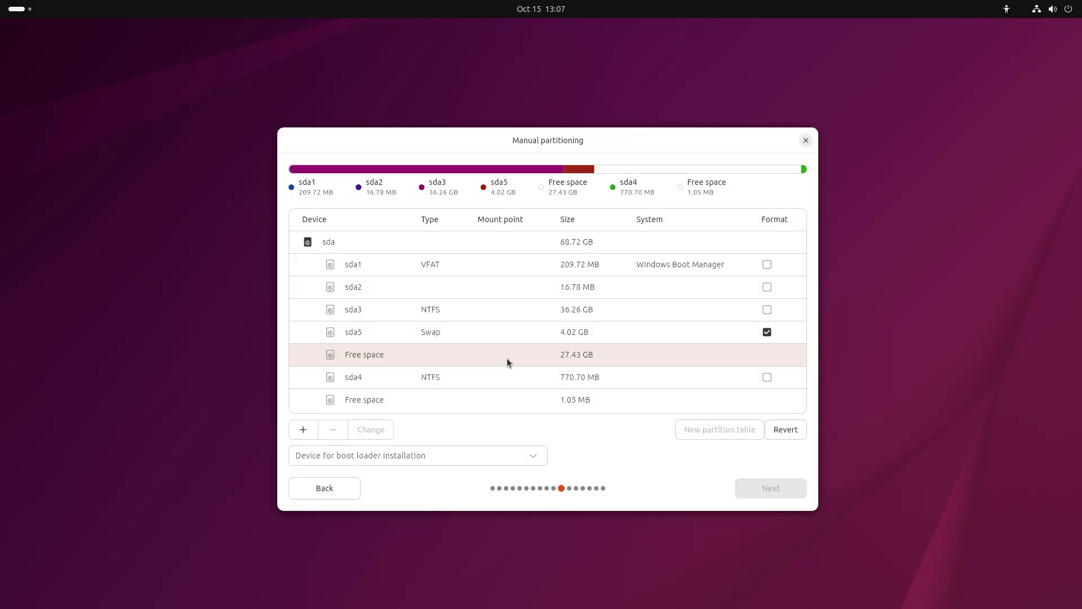
- Create an ext4 partition from the remaining free space mounted at /
click(303, 430)
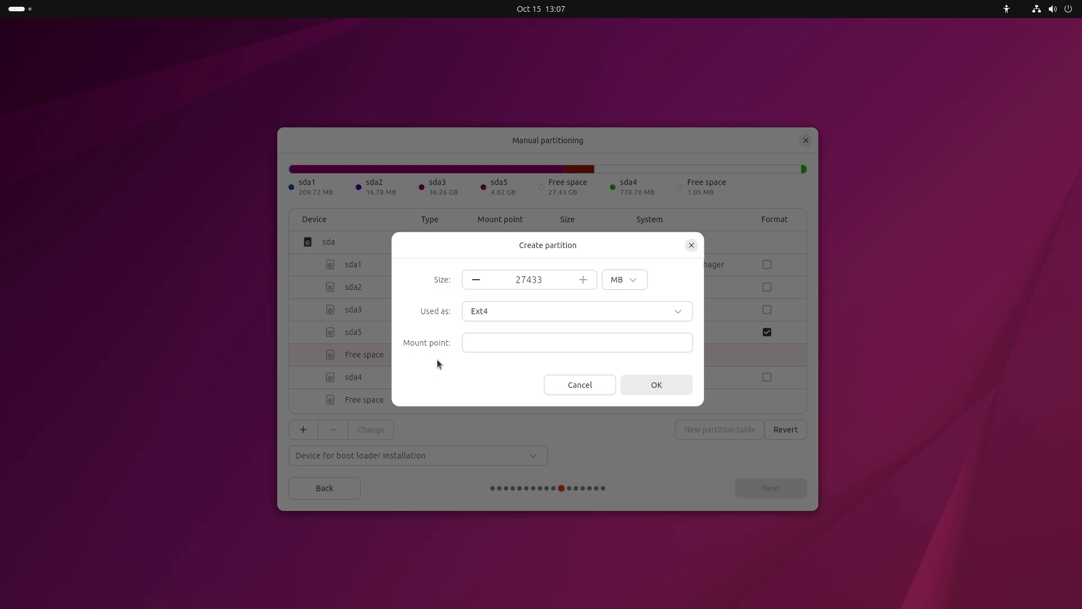
click(585, 343)
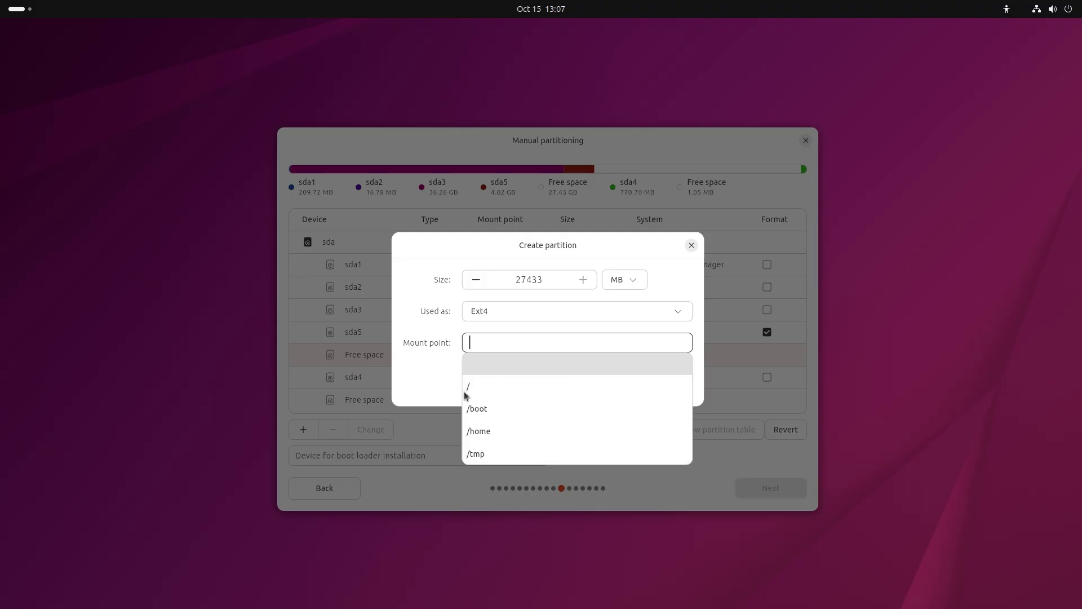
click(494, 388)
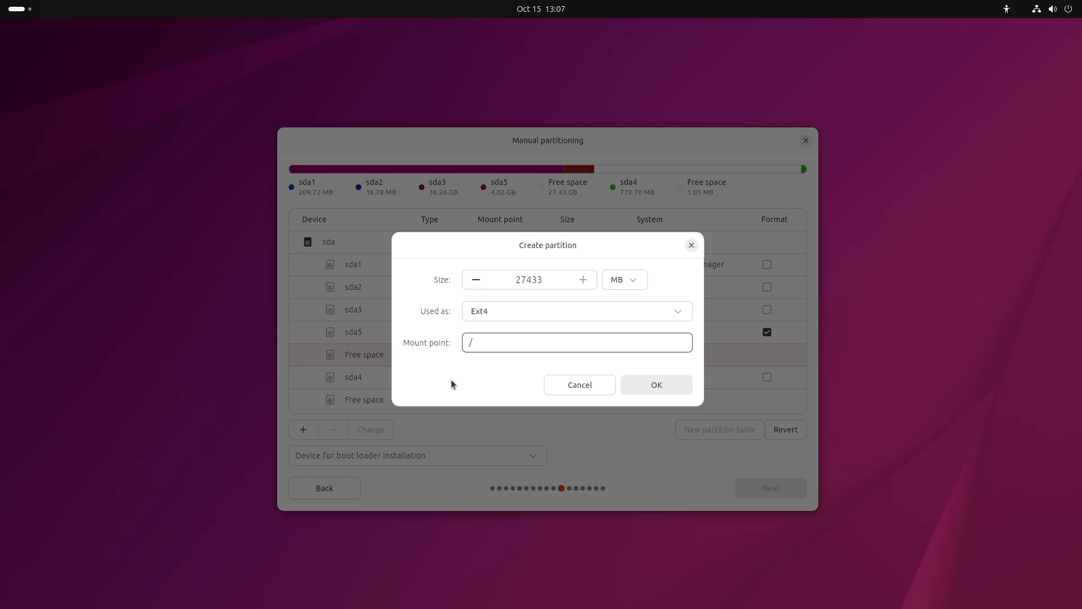
click(655, 386)
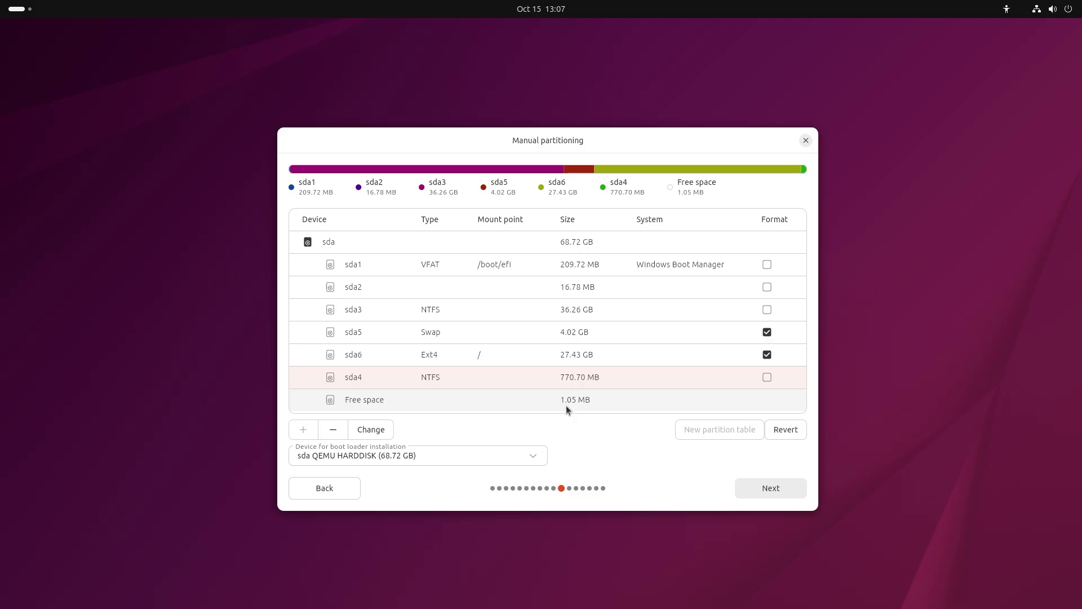
- Keep sda as the boot loader disk and continue past partitioning
click(537, 457)
click(515, 456)
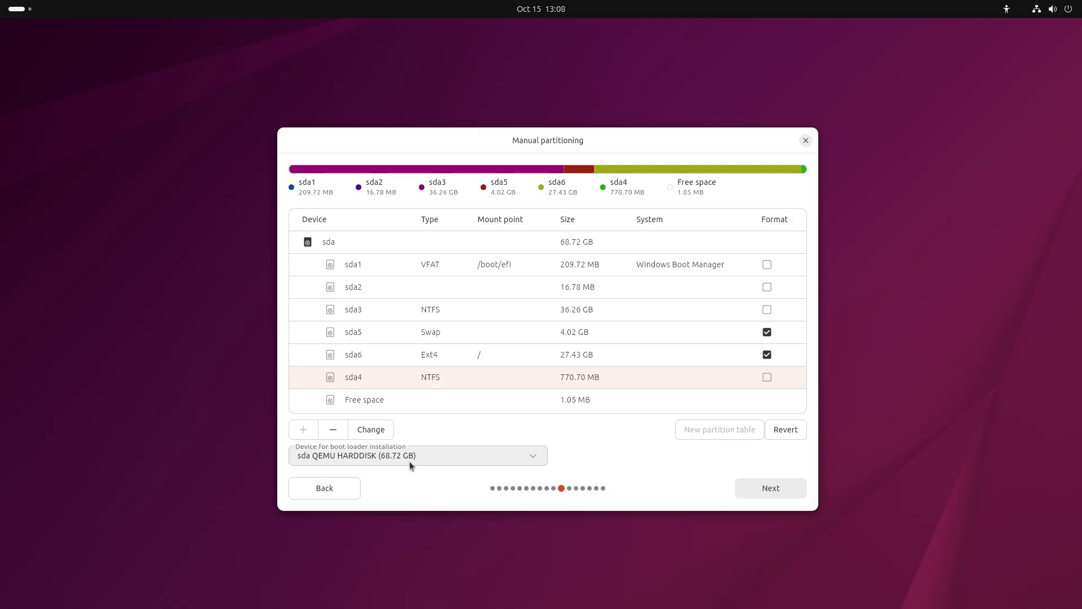
click(764, 486)
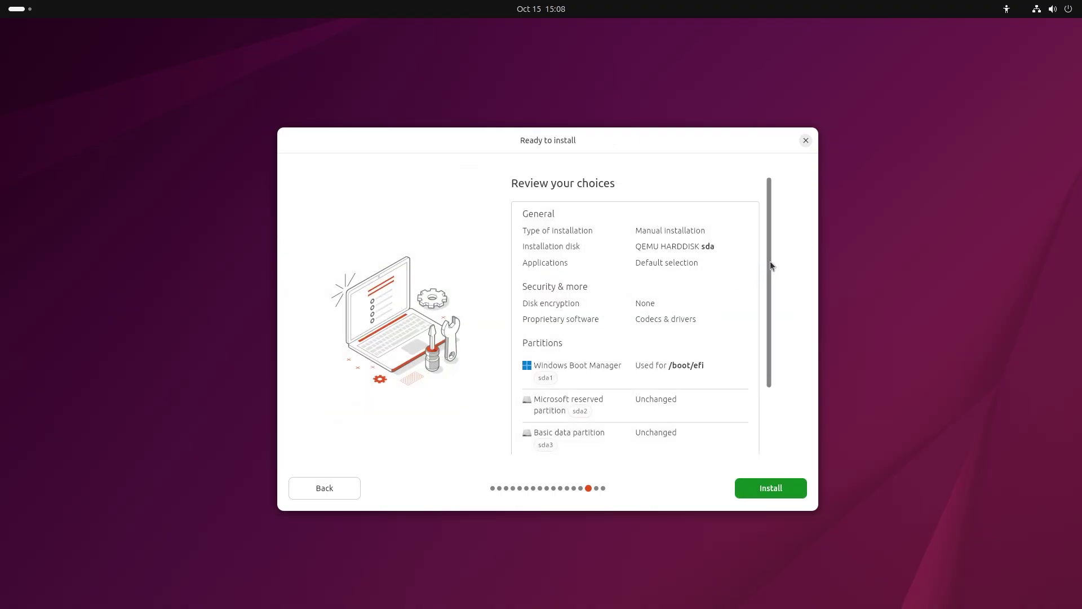
- Review the install summary, start installing Ubuntu, and page through the slideshow
drag(770, 261, 771, 332)
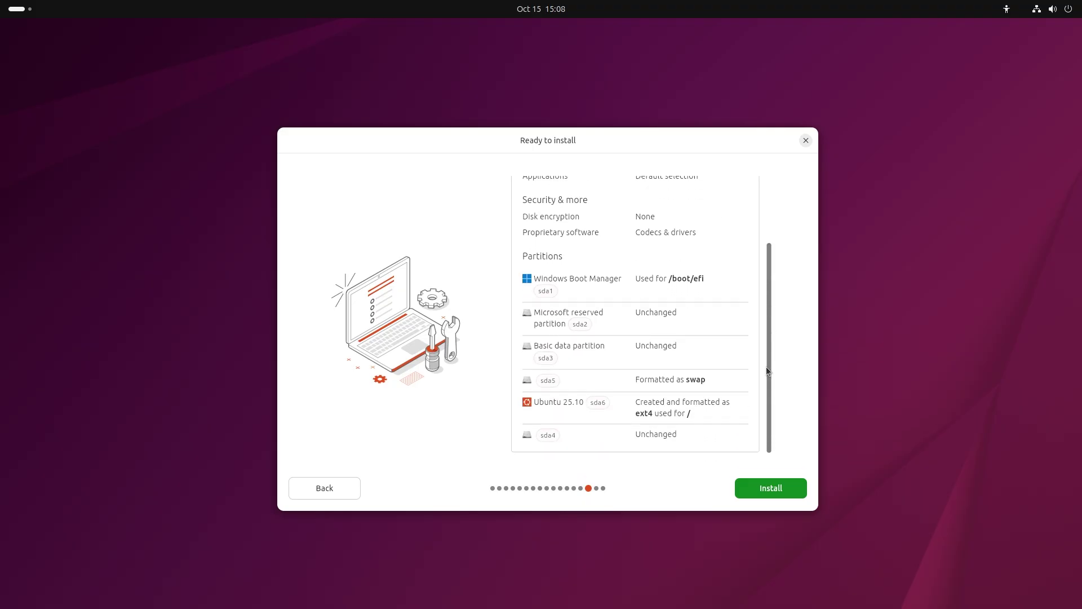
click(762, 488)
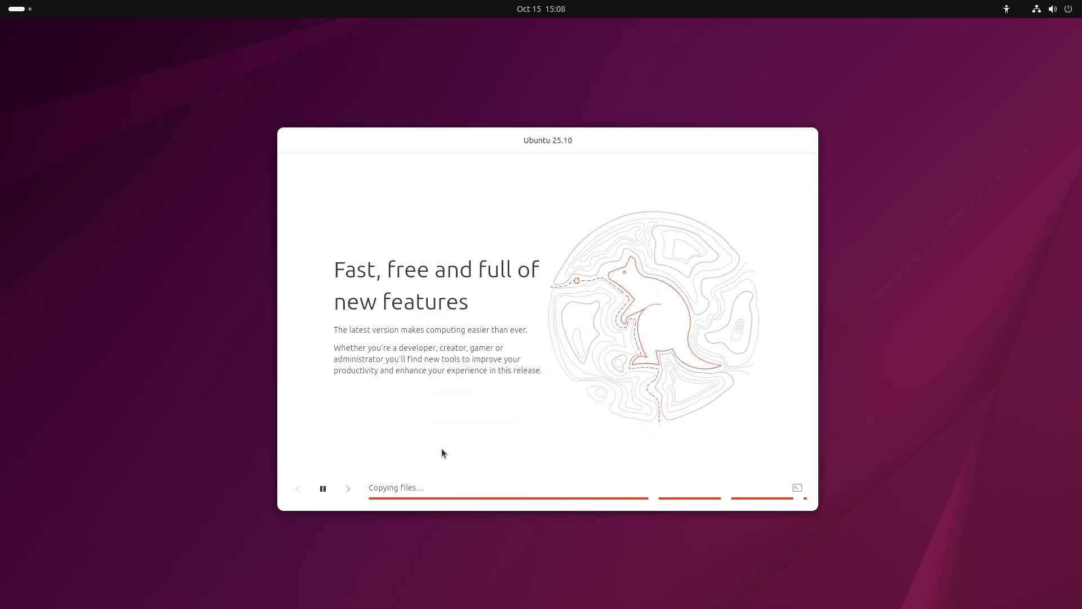
click(353, 488)
click(354, 488)
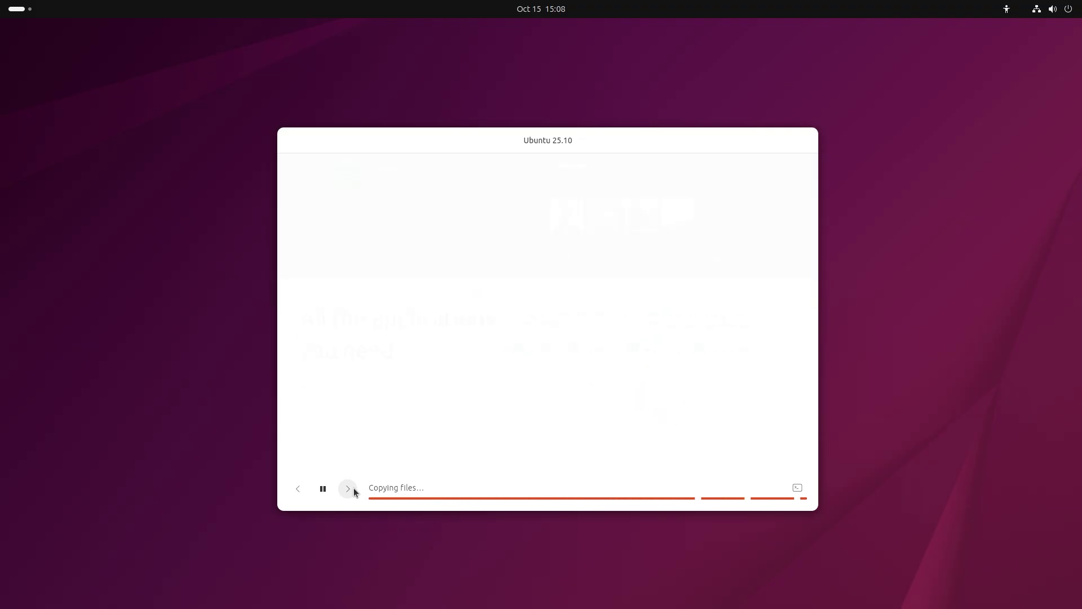
click(354, 488)
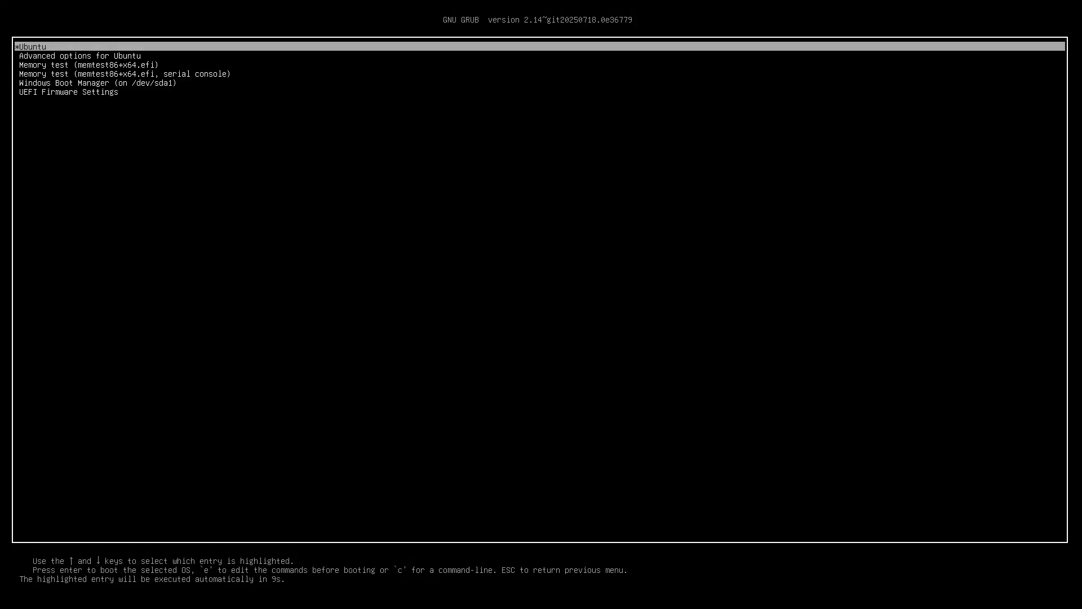
- Stop the GRUB countdown and move the selection back up to Ubuntu
key(Down)
key(Down)
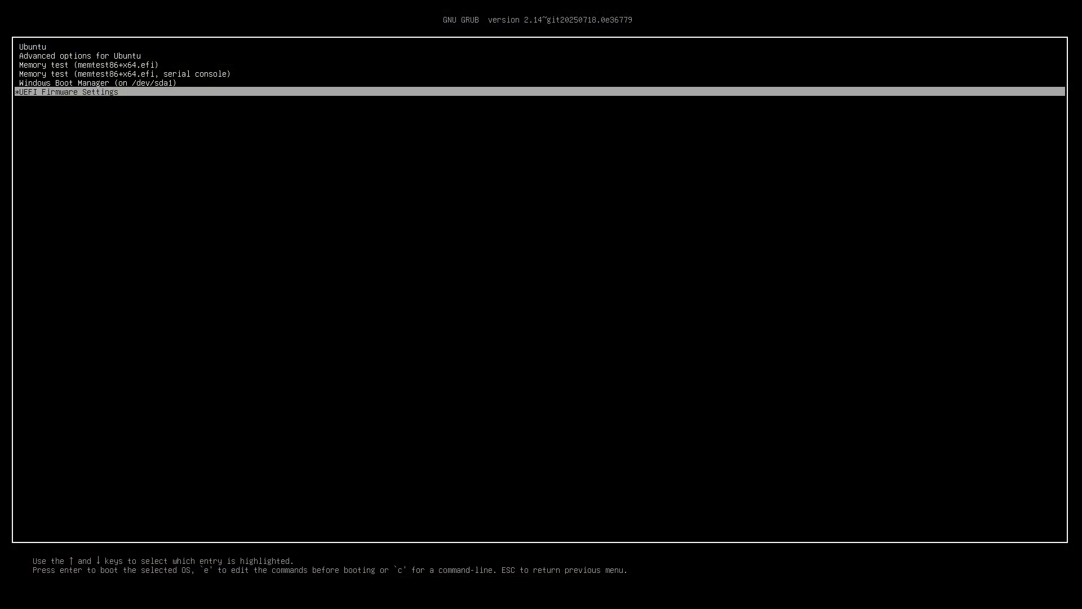
key(Up)
key(Up)
key(Up)
key(Up)
key(Up)
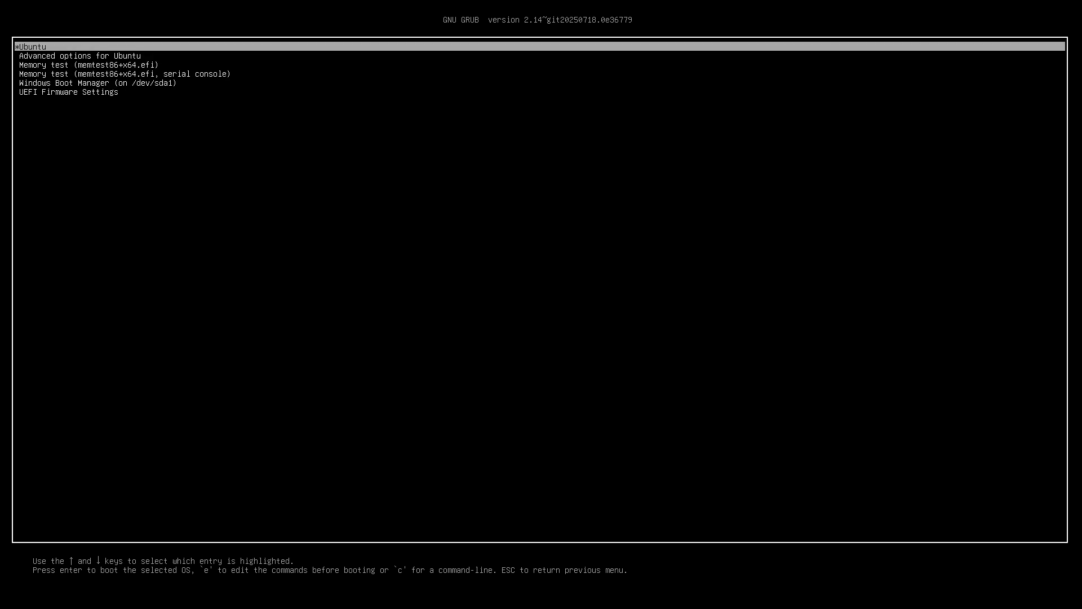
- Boot into Ubuntu, pass the welcome page, and check Additional Drivers
key(Return)
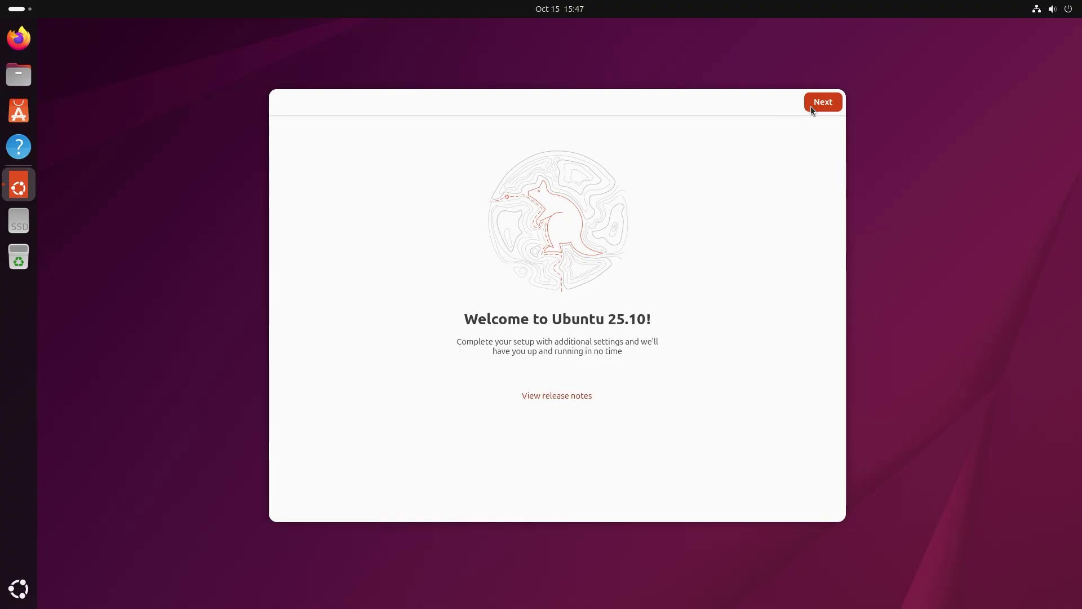
click(810, 106)
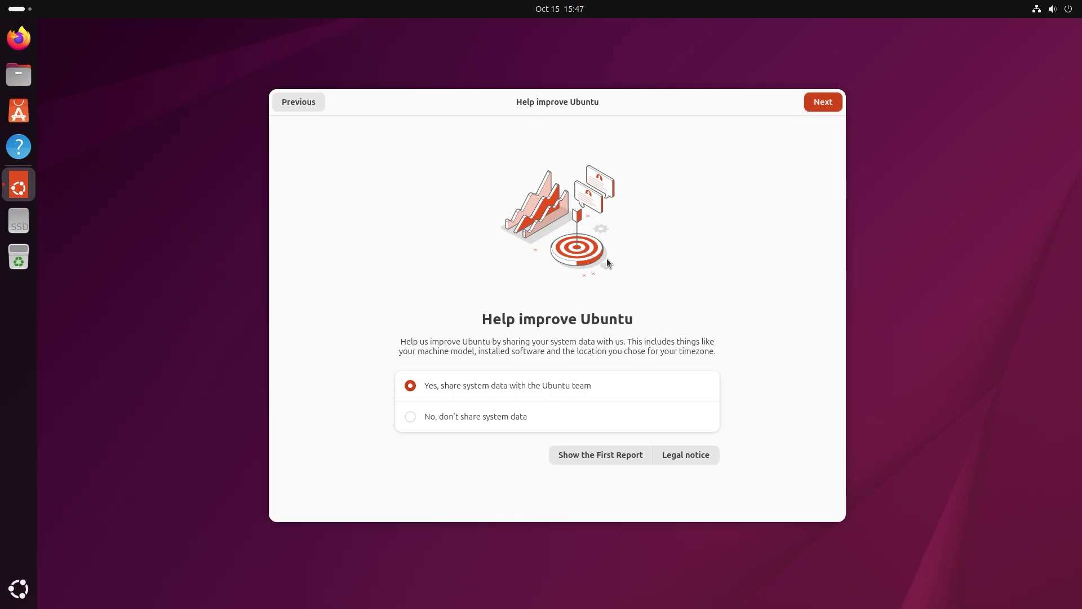
key(super+a)
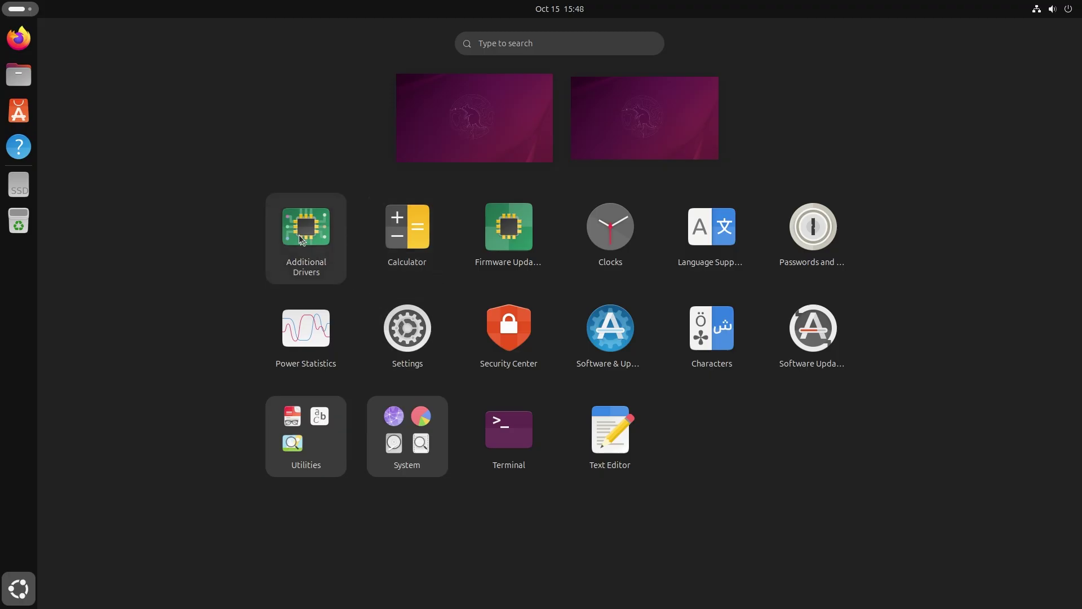
click(297, 239)
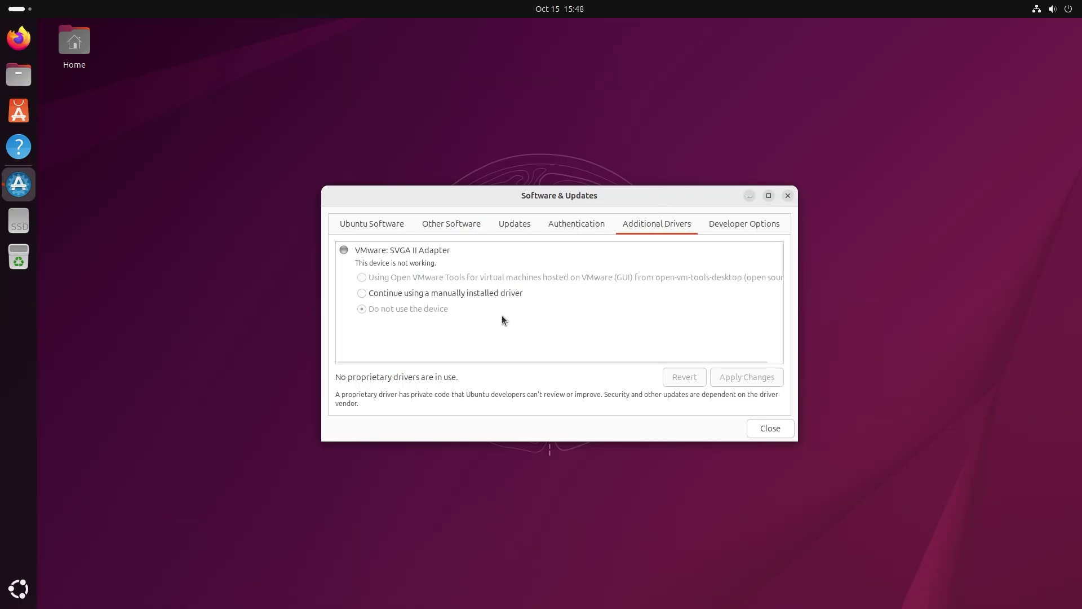
key(alt+F4)
- Run Software Updater and dismiss its up-to-date notice
key(super+a)
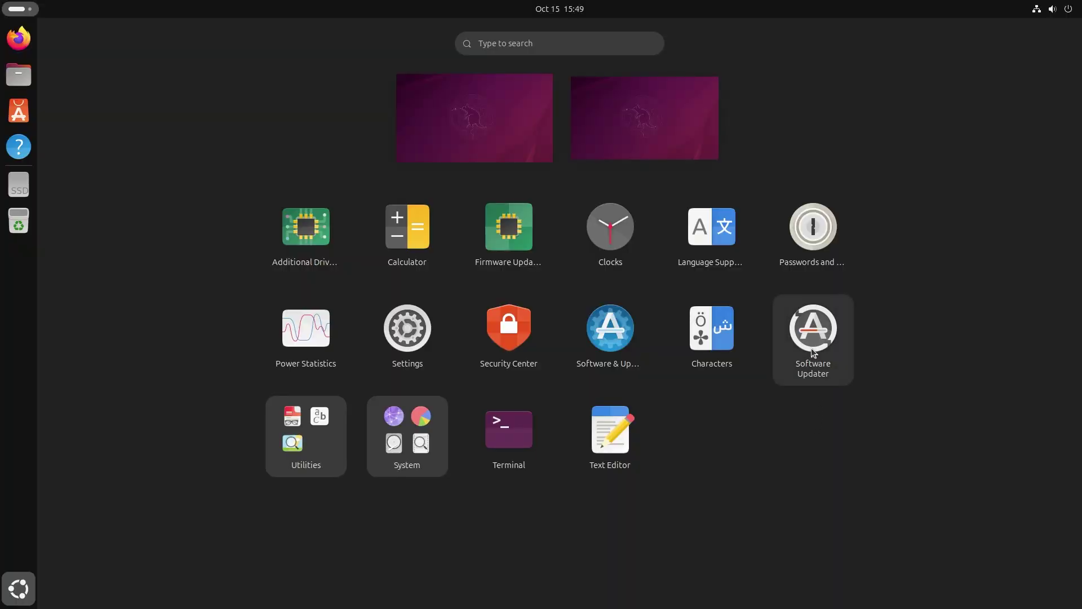
click(813, 357)
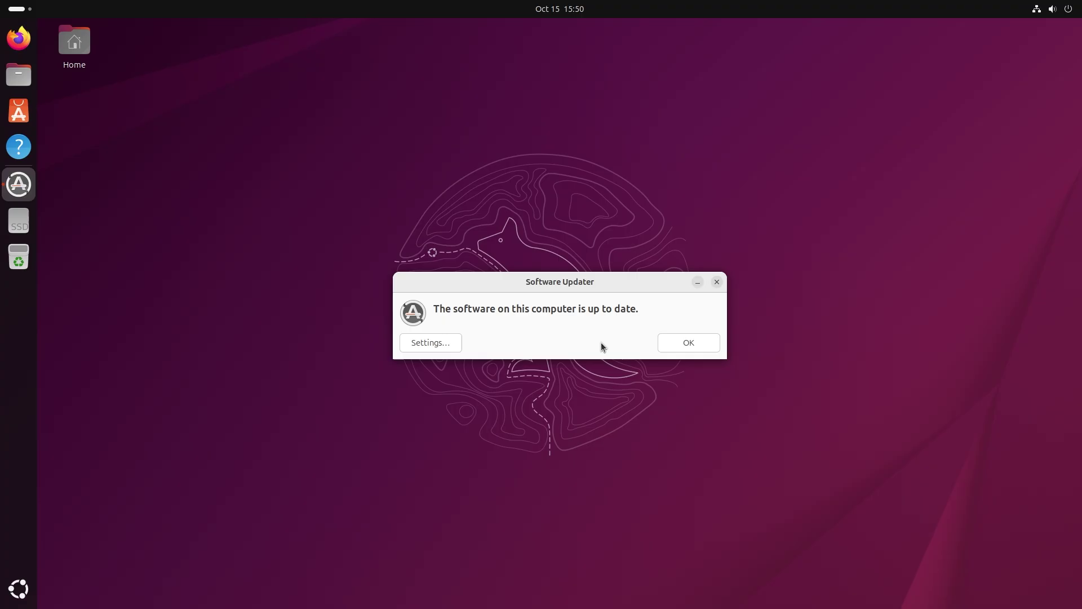
click(659, 346)
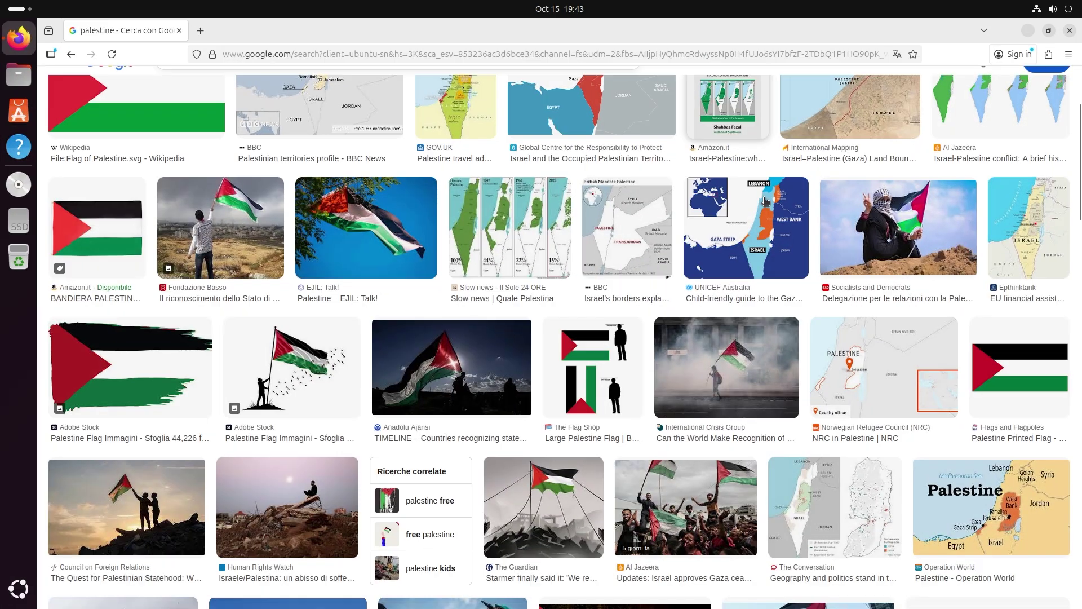
- Scroll the palestine image results in Firefox, then walk the Sober character onto the beam
scroll(764, 200, down, 6)
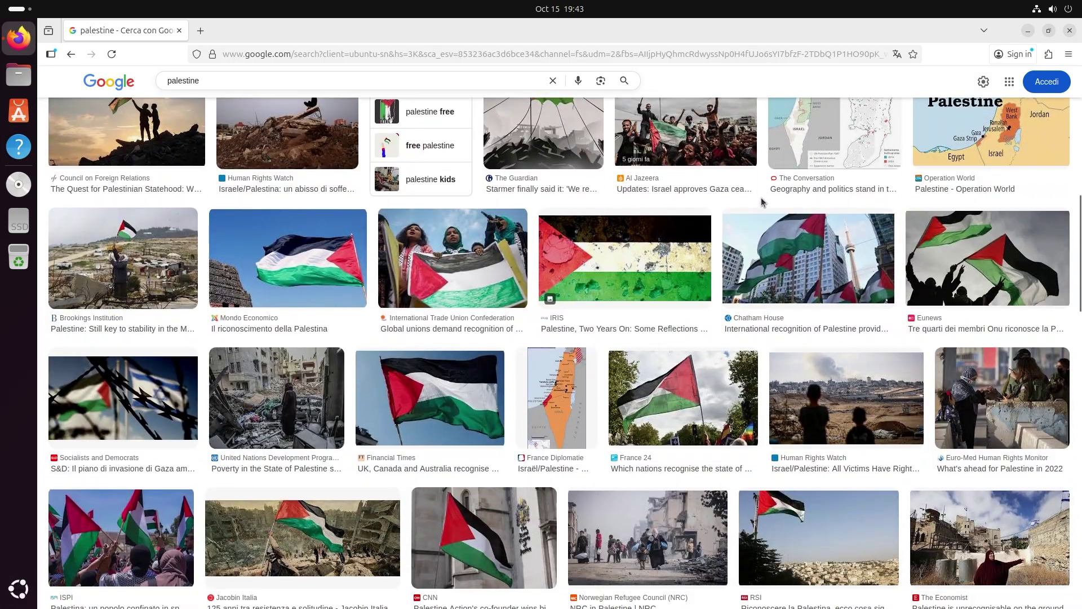
scroll(761, 202, down, 7)
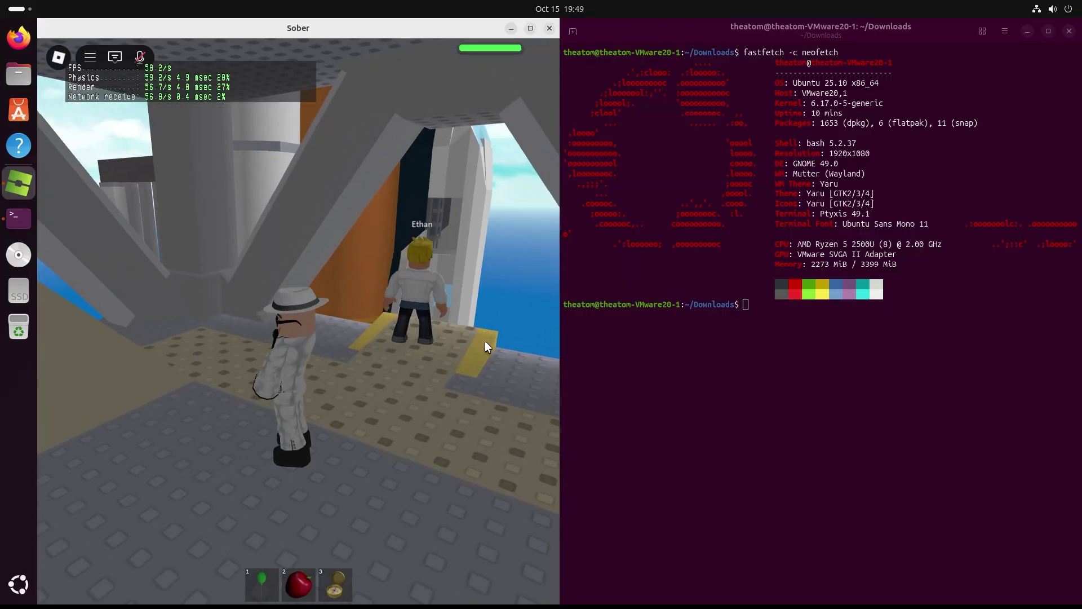
key(w)
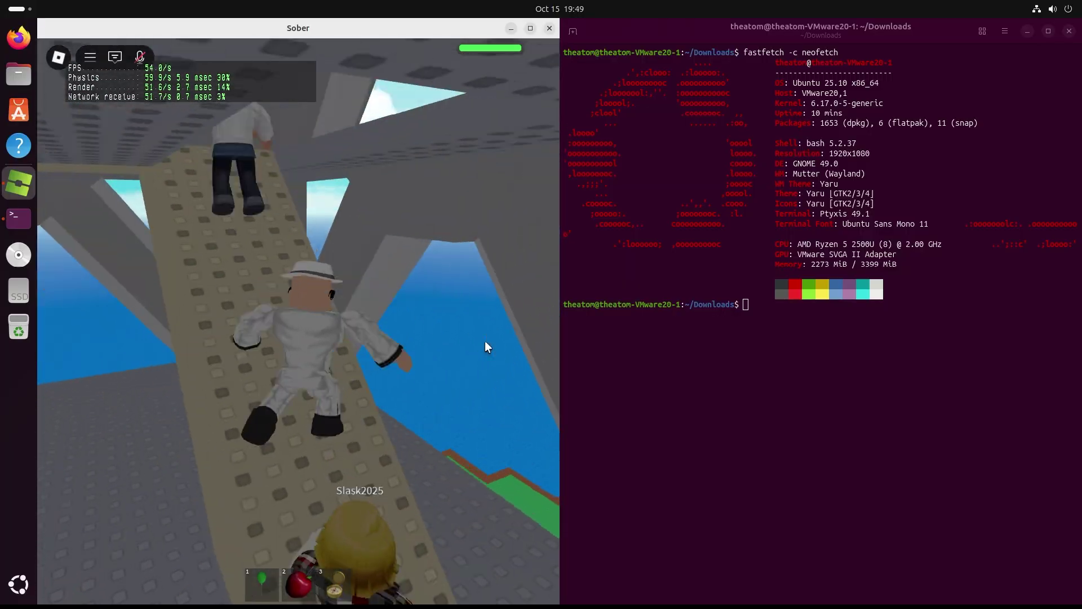